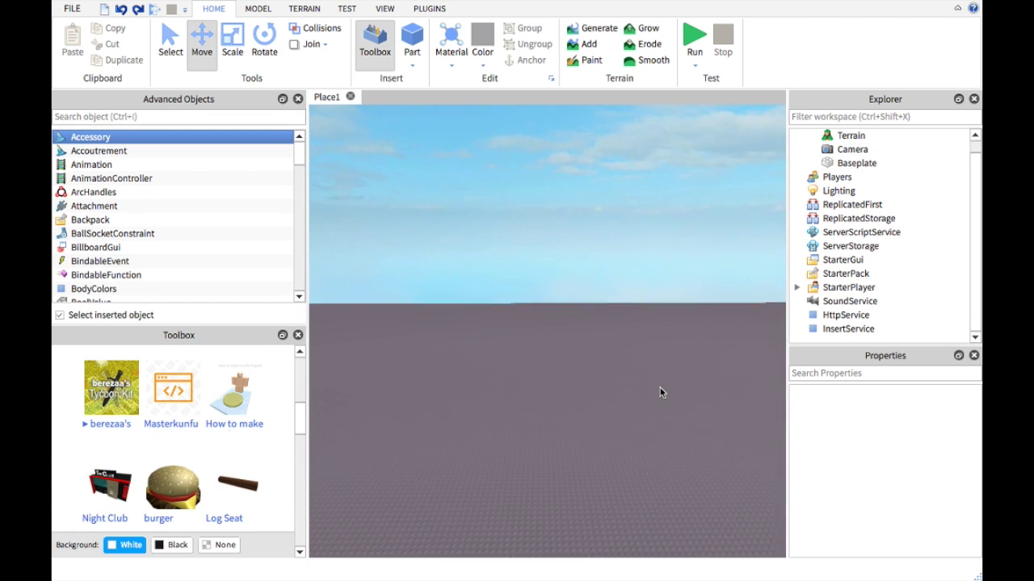
# Step: Insert the ANIMATED NPC PACK!! model from the My Models collection onto the baseplate and deselect it
pyautogui.moveTo(659, 388); pyautogui.dragTo(660, 387, button='right')
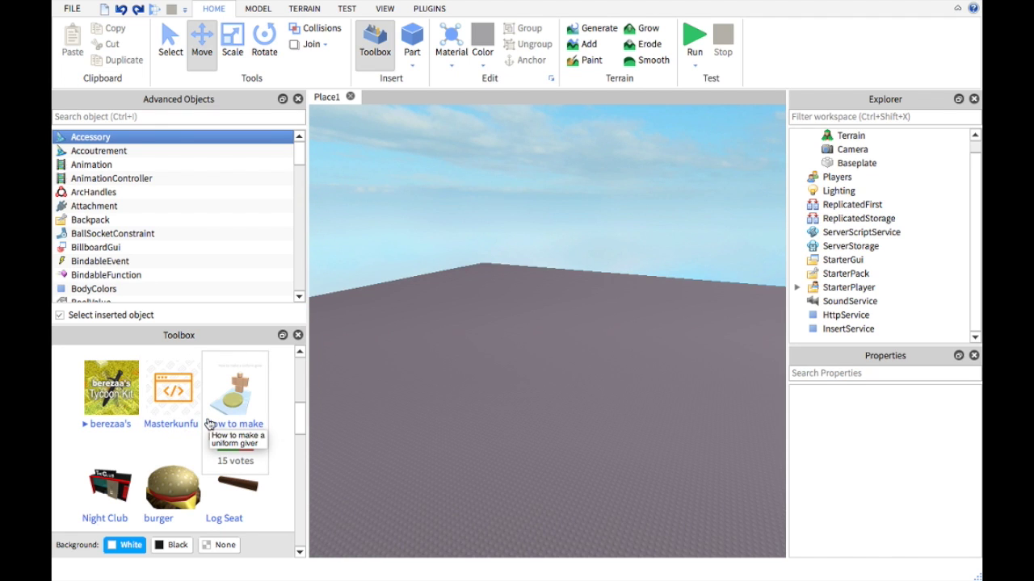
pyautogui.scroll(5, 203, 414)
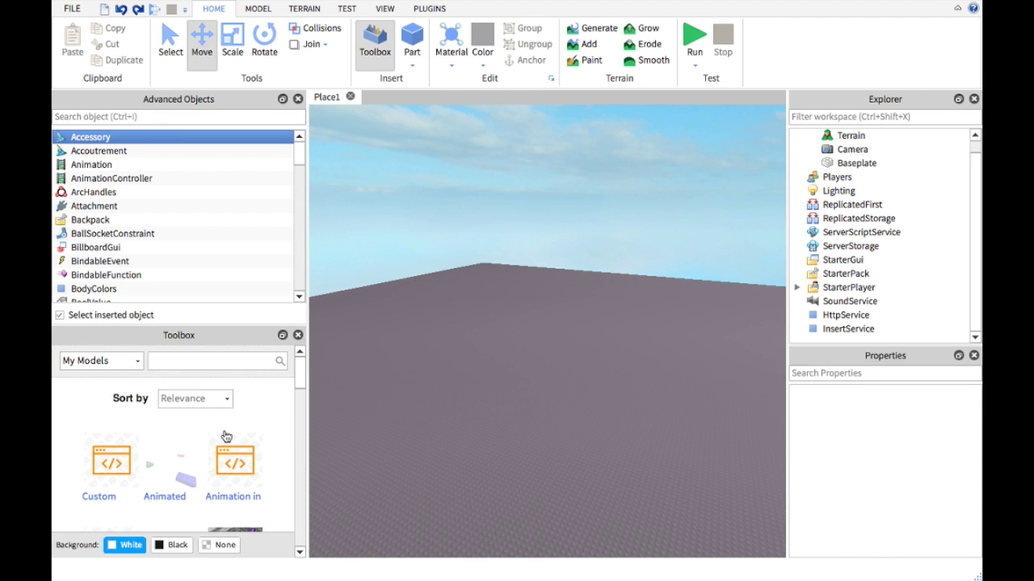
pyautogui.scroll(-5, 542, 408)
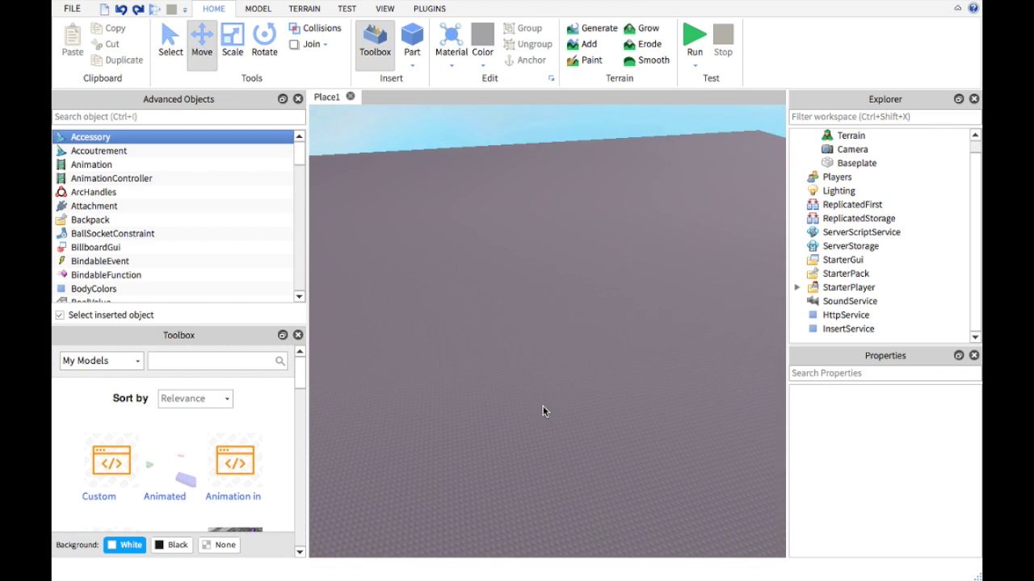
pyautogui.scroll(2, 542, 411)
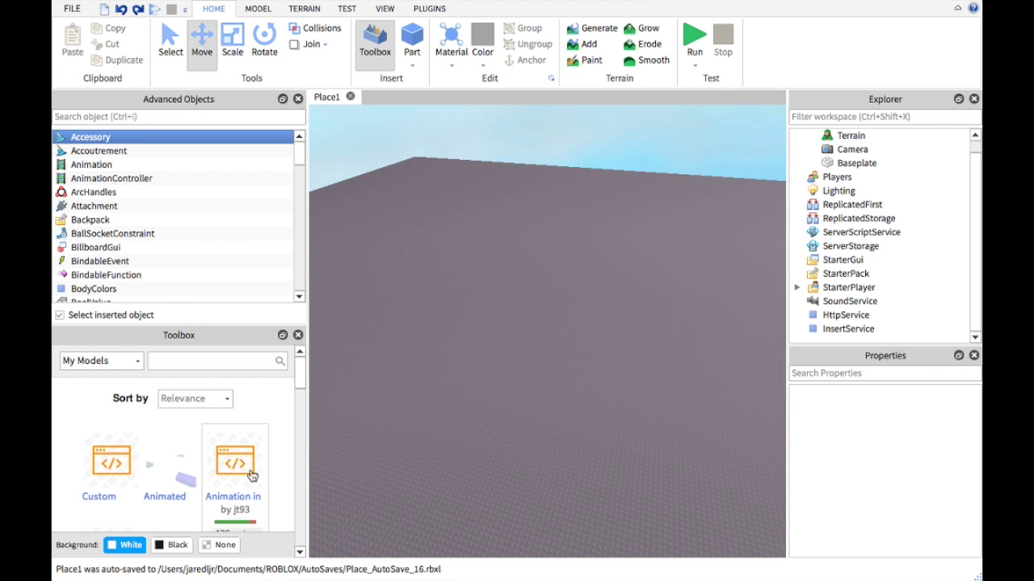
pyautogui.click(175, 477)
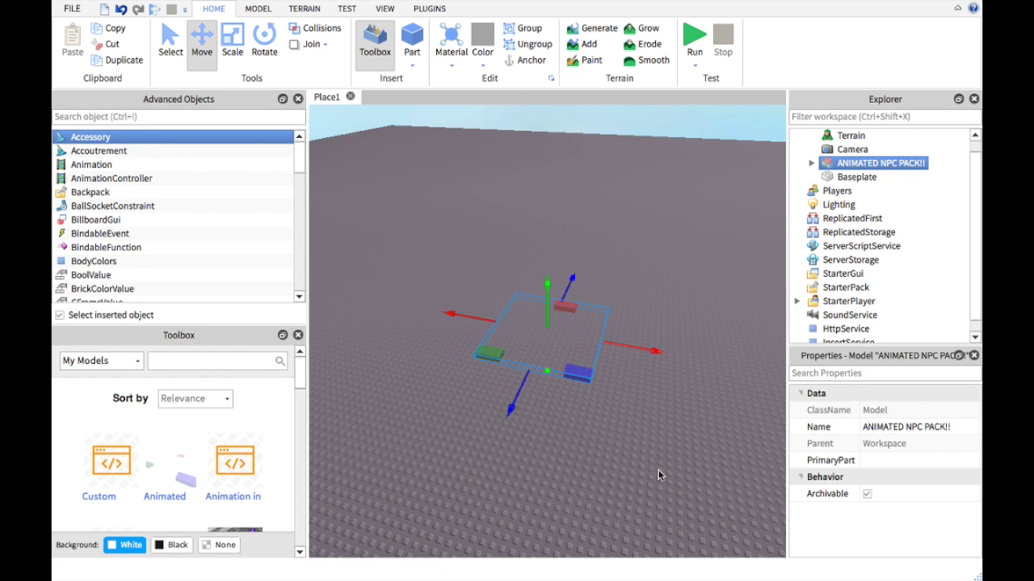
pyautogui.click(580, 438)
# Step: Inspect the inserted pack's red, green and blue blocks on the baseplate from close range and another angle
pyautogui.press('w')
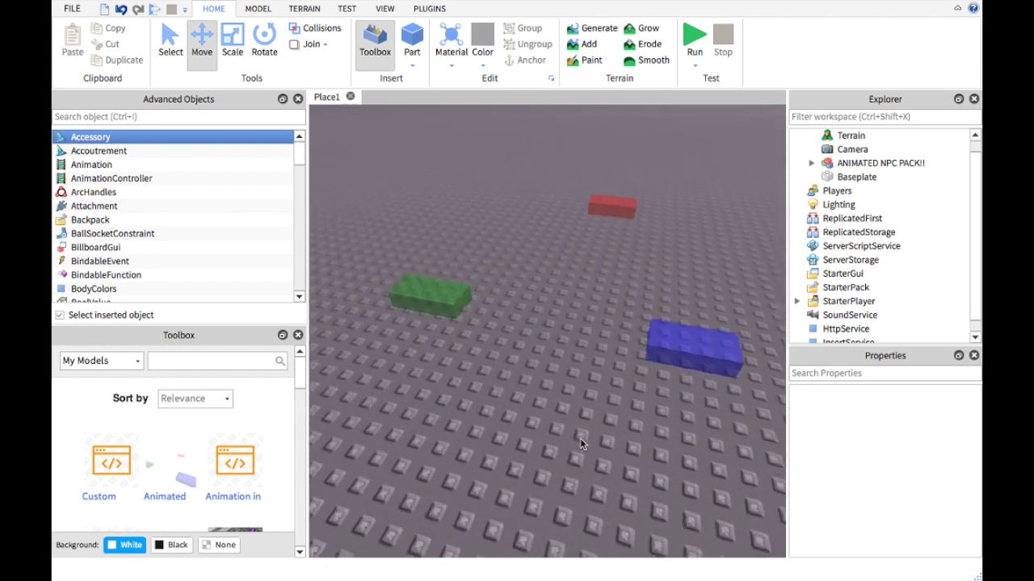
pyautogui.press('s')
pyautogui.moveTo(579, 437); pyautogui.dragTo(632, 369, button='right')
pyautogui.press('w')
pyautogui.press('w')
pyautogui.press('a')
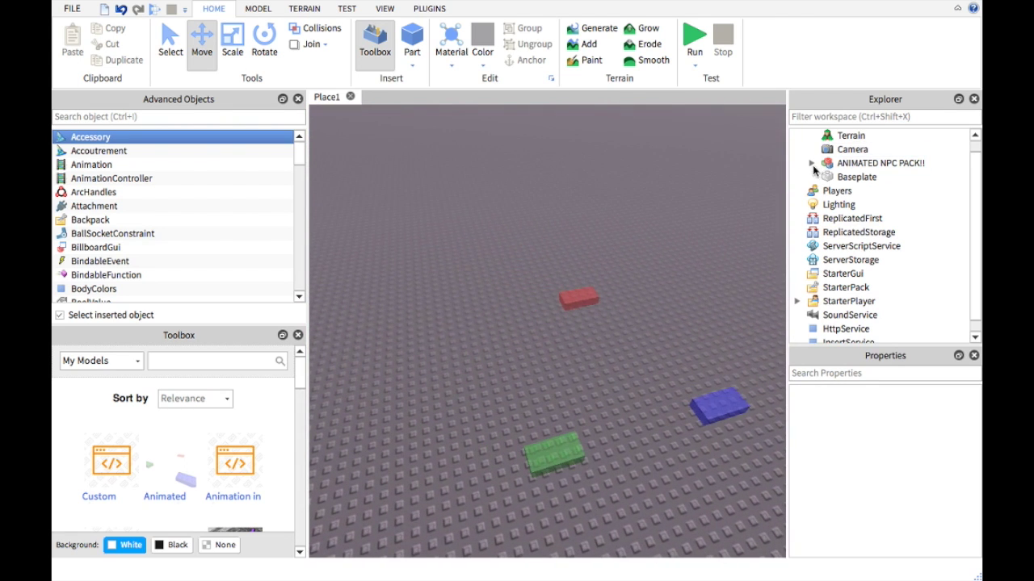
# Step: Switch the toolbox category to Models with NPC as the search term
pyautogui.click(138, 360)
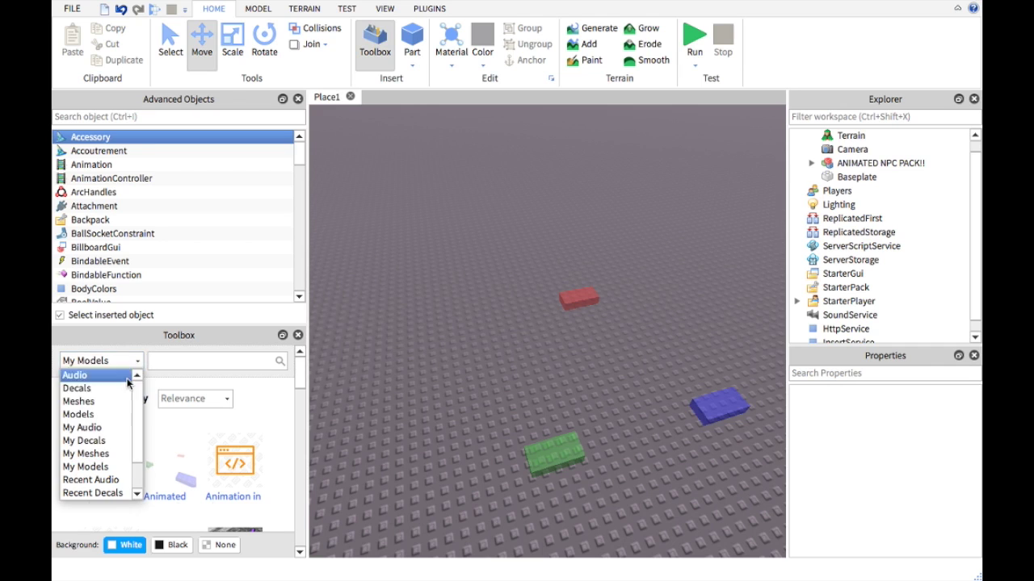
pyautogui.click(108, 467)
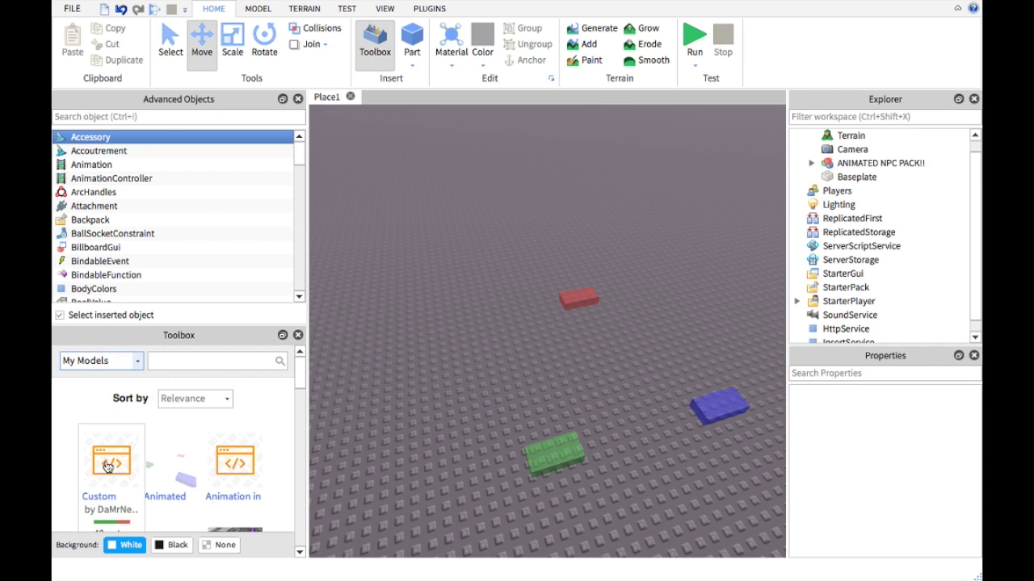
pyautogui.click(114, 363)
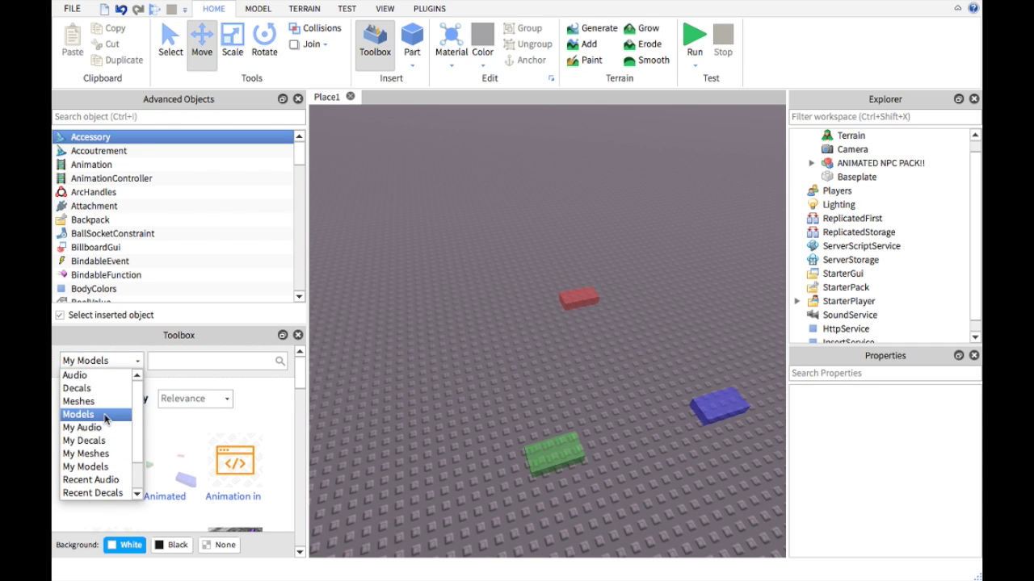
pyautogui.click(105, 415)
pyautogui.click(140, 397)
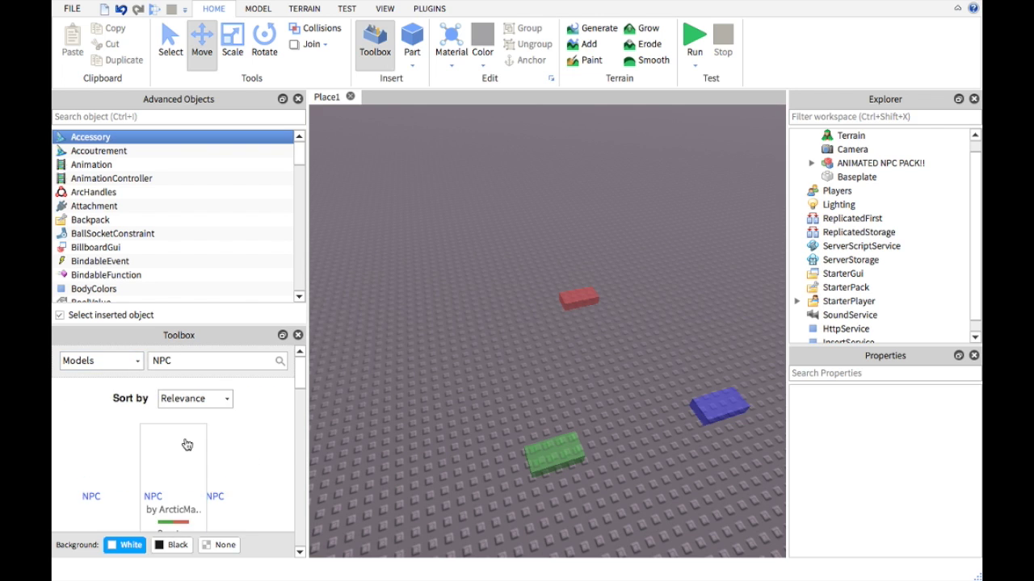
# Step: Browse the NPC models and insert the blue-armoured NPC with ice wings near the pack's blocks, leaving it deselected
pyautogui.scroll(-2, 184, 440)
pyautogui.scroll(1, 166, 415)
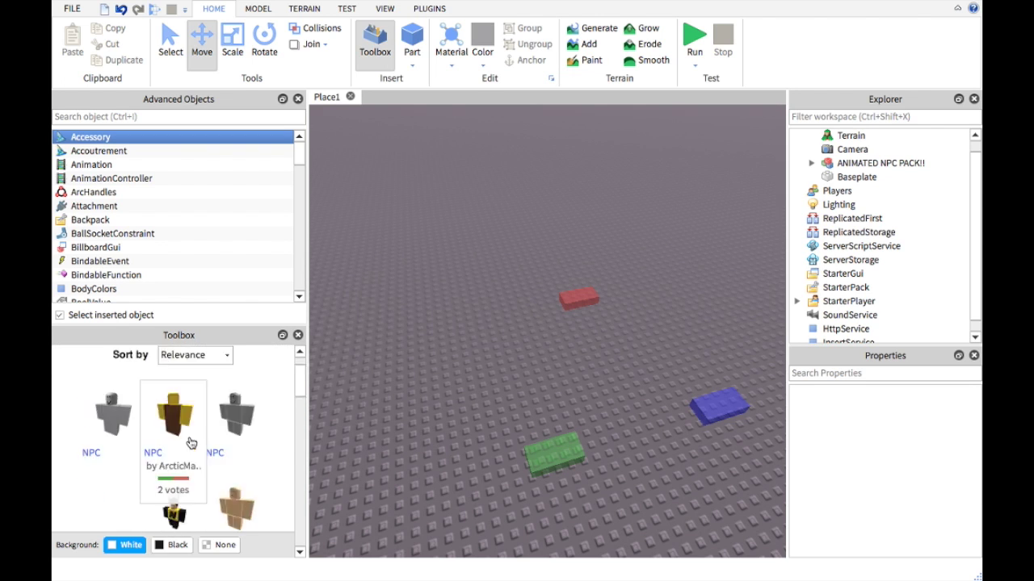
pyautogui.scroll(-3, 192, 465)
pyautogui.scroll(-4, 192, 468)
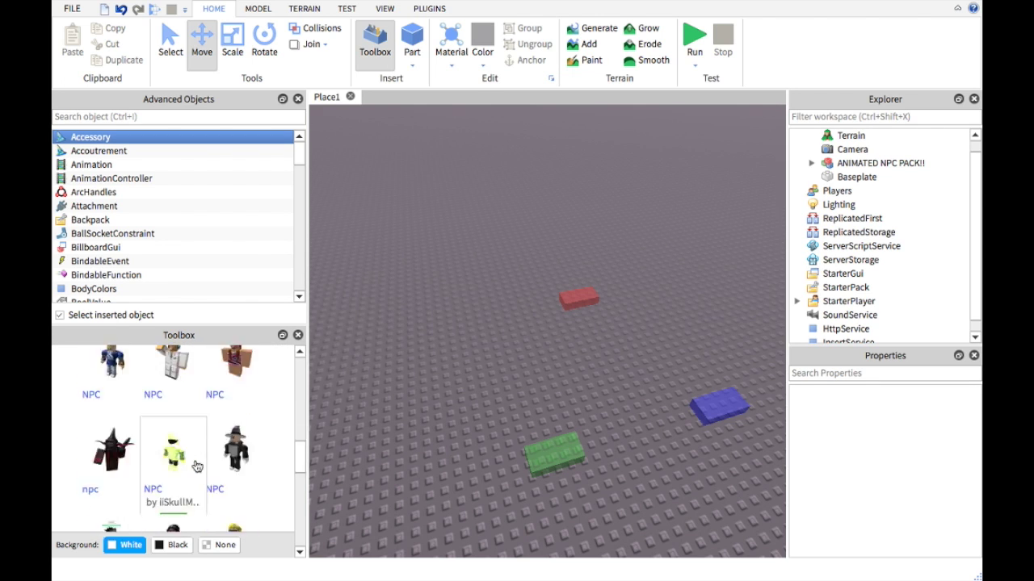
pyautogui.scroll(-5, 201, 415)
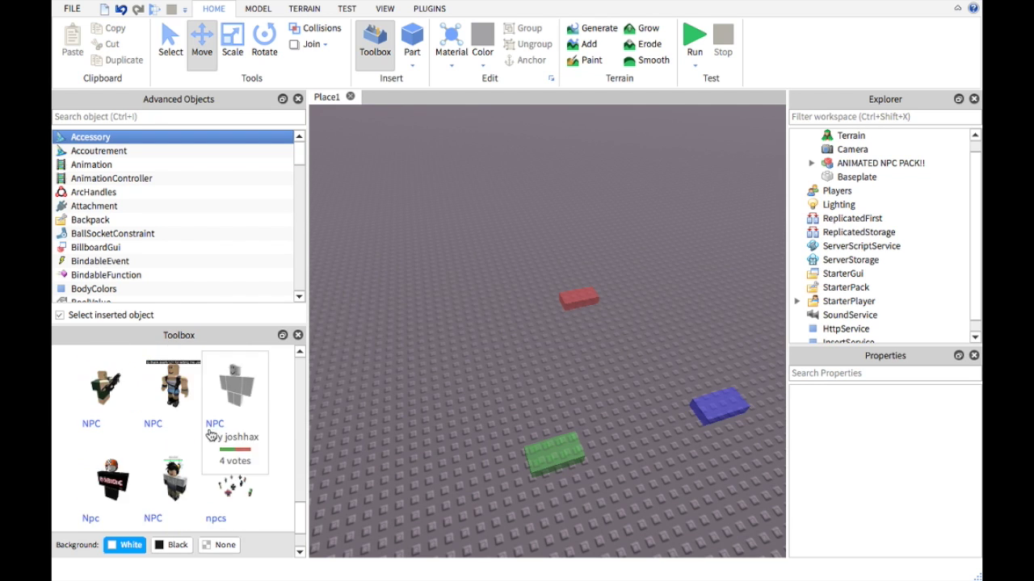
pyautogui.scroll(-8, 210, 458)
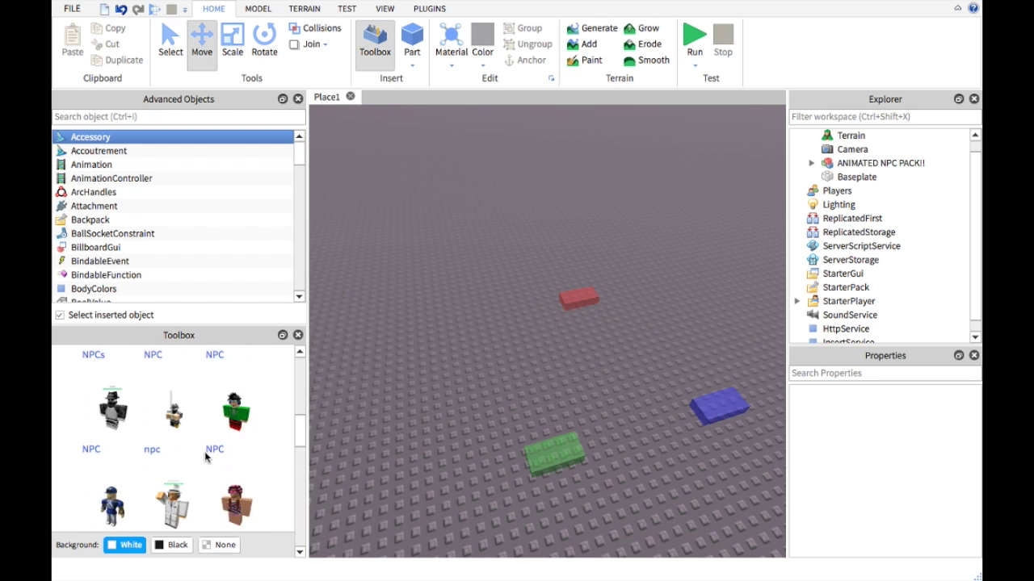
pyautogui.scroll(2, 206, 455)
pyautogui.scroll(-8, 207, 456)
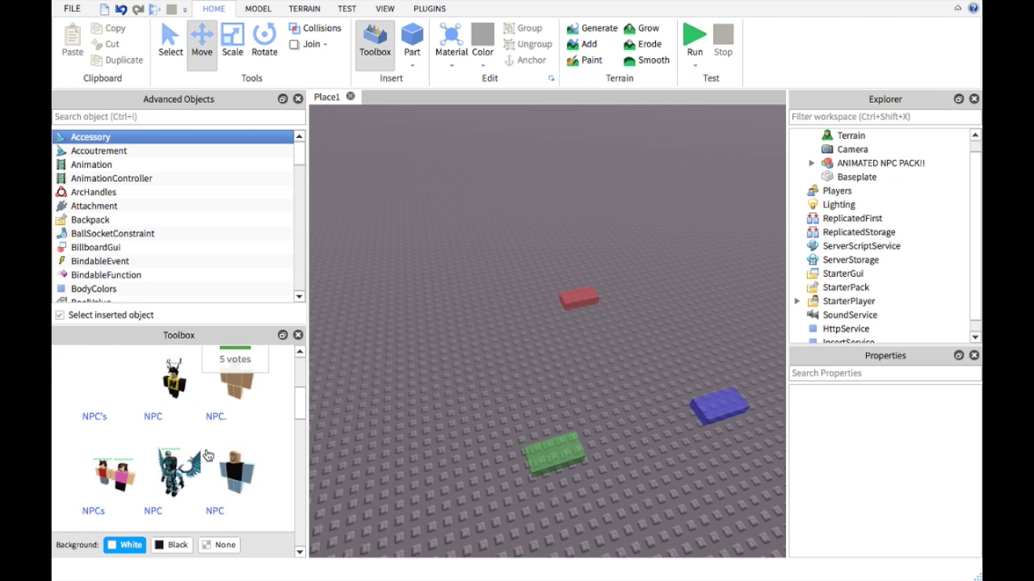
pyautogui.scroll(2, 186, 433)
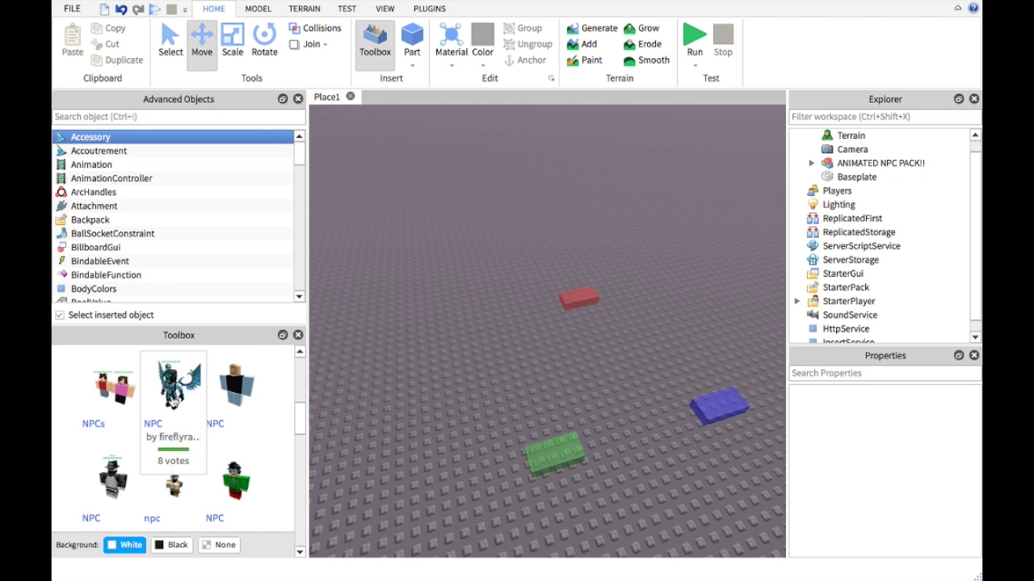
pyautogui.click(174, 387)
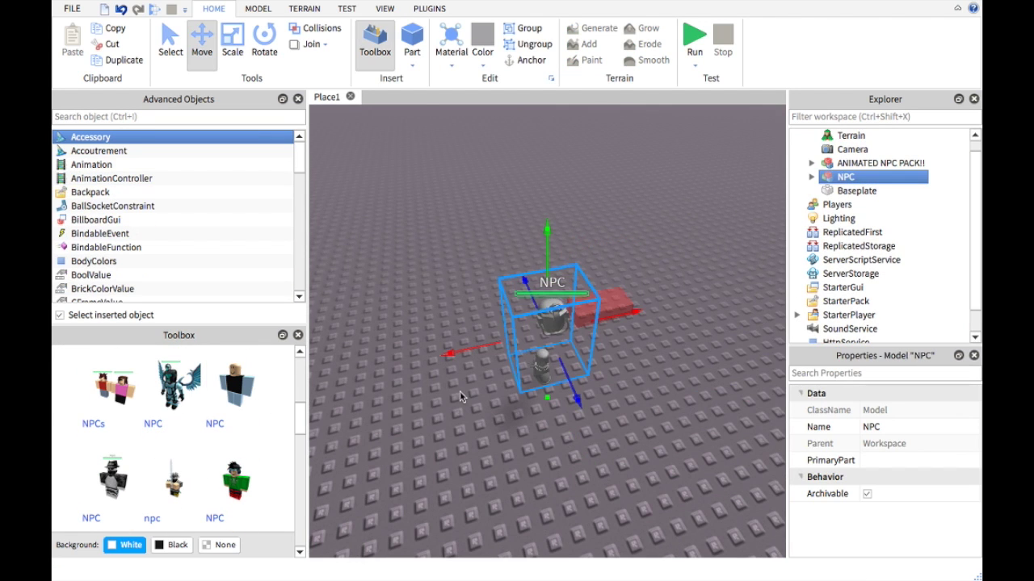
pyautogui.click(463, 398)
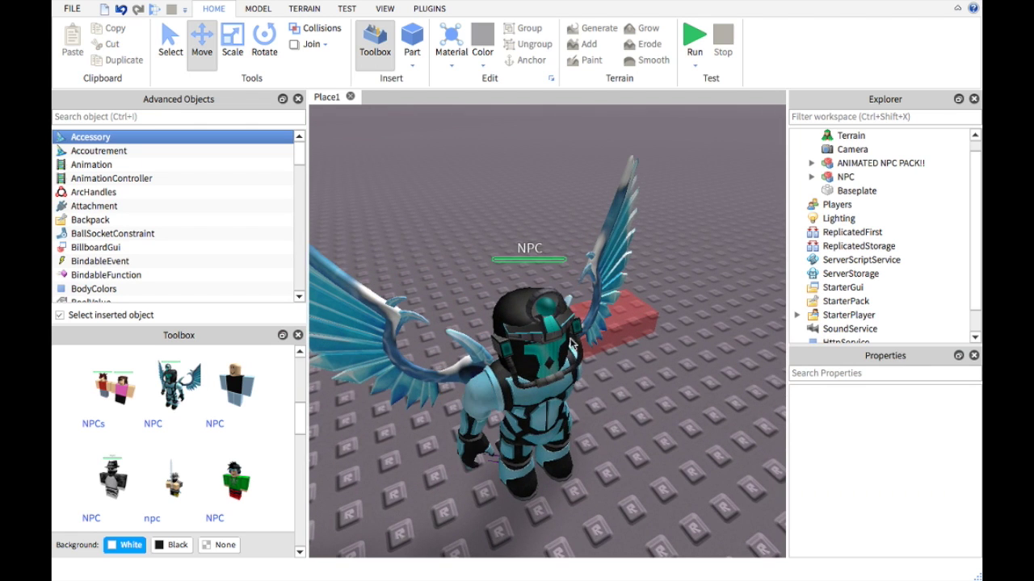
pyautogui.scroll(-5, 570, 344)
# Step: Expand the NPC model's contents and delete its Body Colors, BloodS and Health objects
pyautogui.click(832, 177)
pyautogui.click(810, 177)
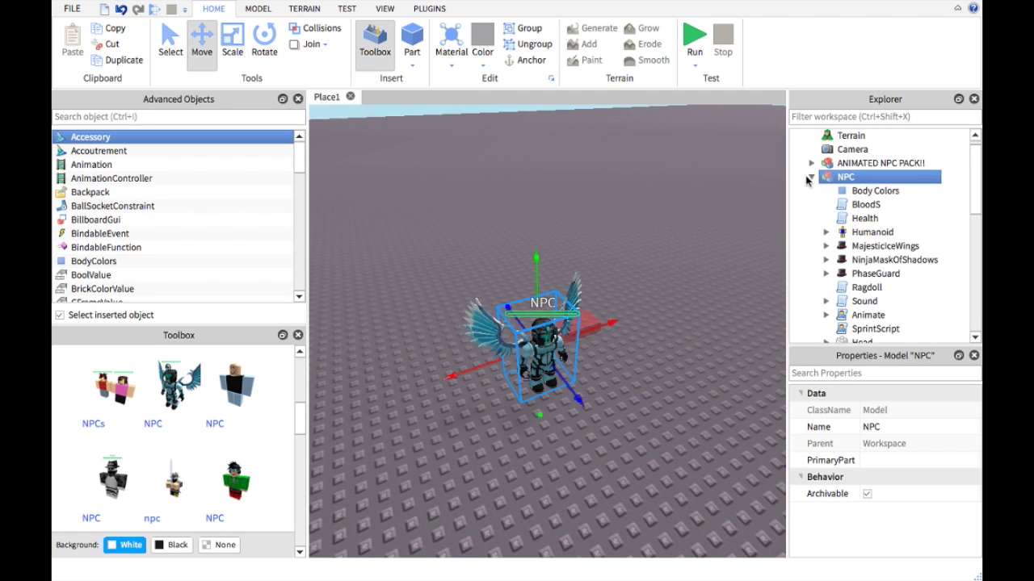
pyautogui.click(865, 194)
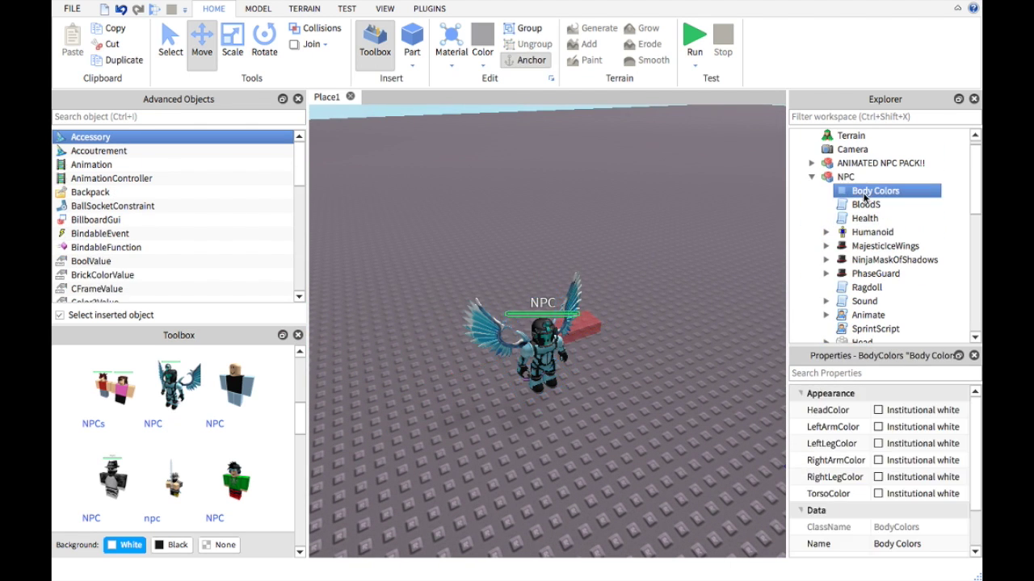
pyautogui.click(865, 206)
pyautogui.click(865, 219)
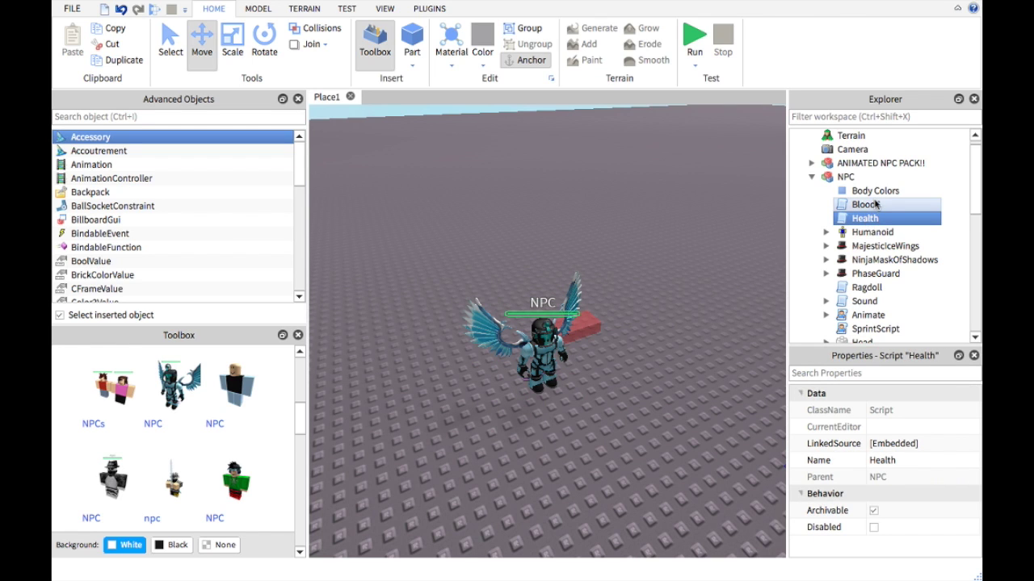
pyautogui.click(875, 204)
pyautogui.click(874, 194)
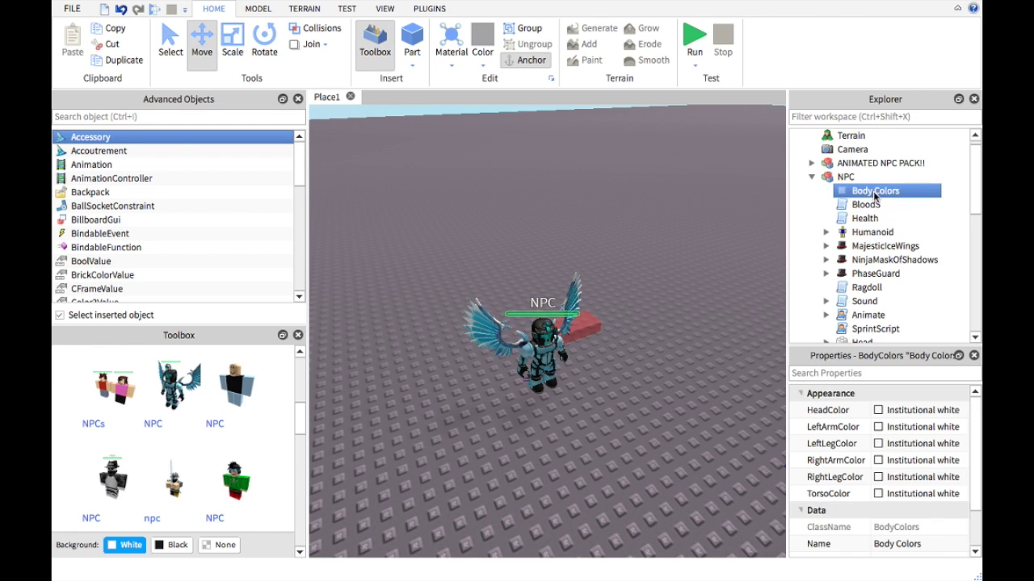
pyautogui.press('Delete')
pyautogui.click(874, 196)
pyautogui.press('Delete')
pyautogui.click(873, 194)
pyautogui.press('Delete')
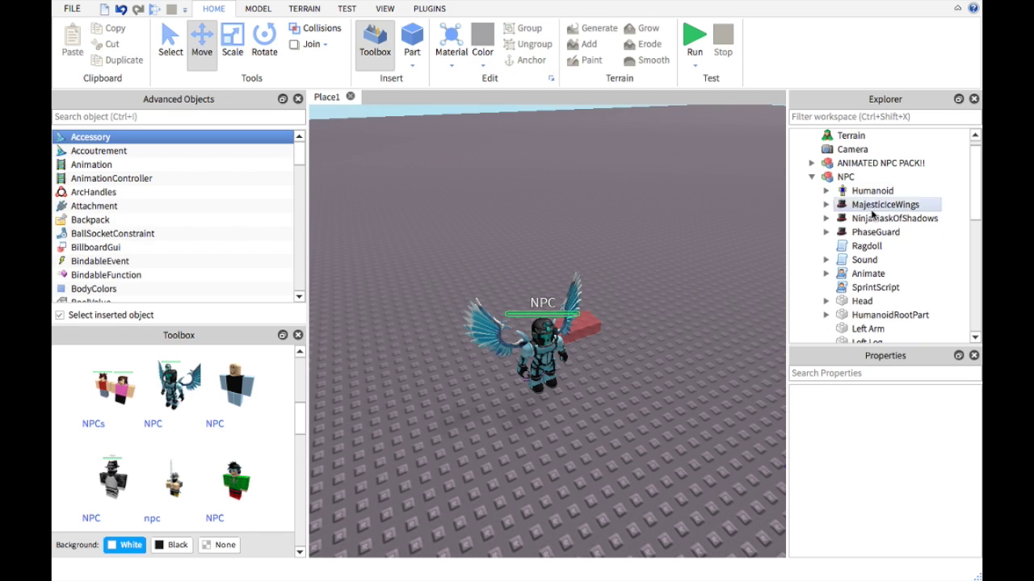
# Step: Delete the Ragdoll, Sound, Animate and SprintScript objects from the NPC model
pyautogui.click(876, 246)
pyautogui.press('Delete')
pyautogui.click(876, 246)
pyautogui.press('Delete')
pyautogui.click(875, 246)
pyautogui.press('Delete')
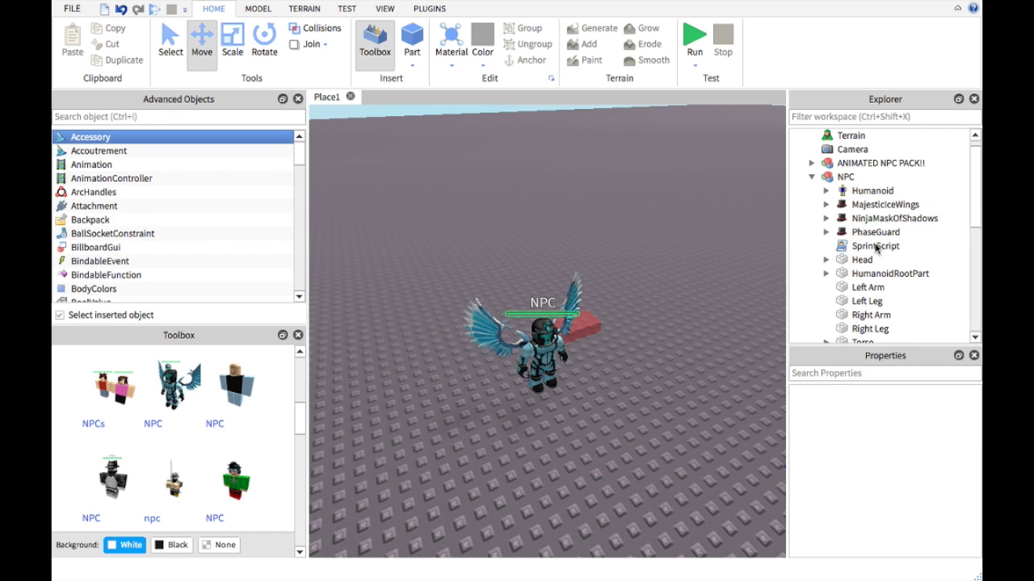
pyautogui.click(875, 247)
pyautogui.press('Delete')
# Step: Check the NPC model's remaining parts and delete its HumanoidRootPart
pyautogui.scroll(-2, 888, 266)
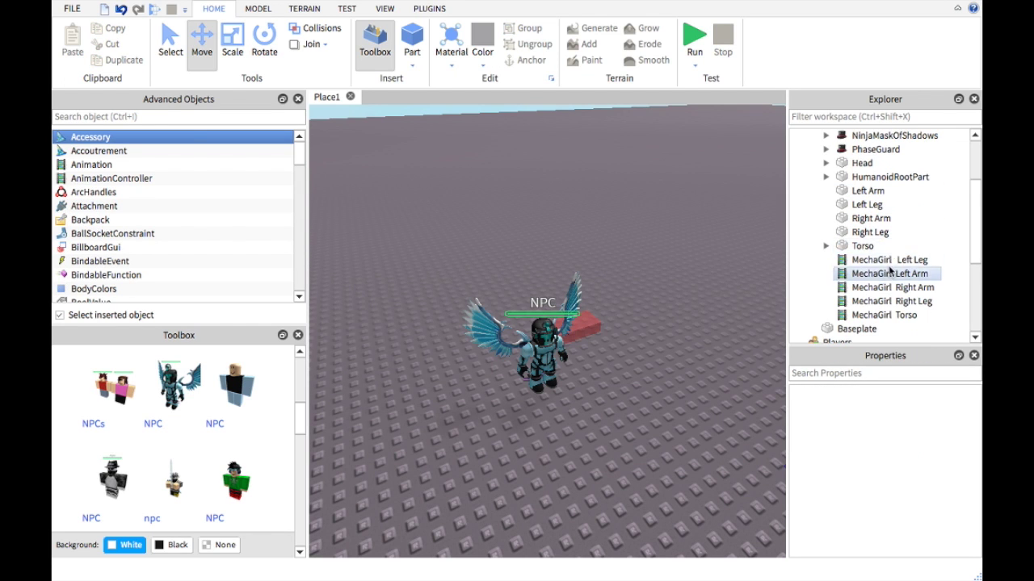
pyautogui.scroll(1, 886, 257)
pyautogui.scroll(1, 886, 257)
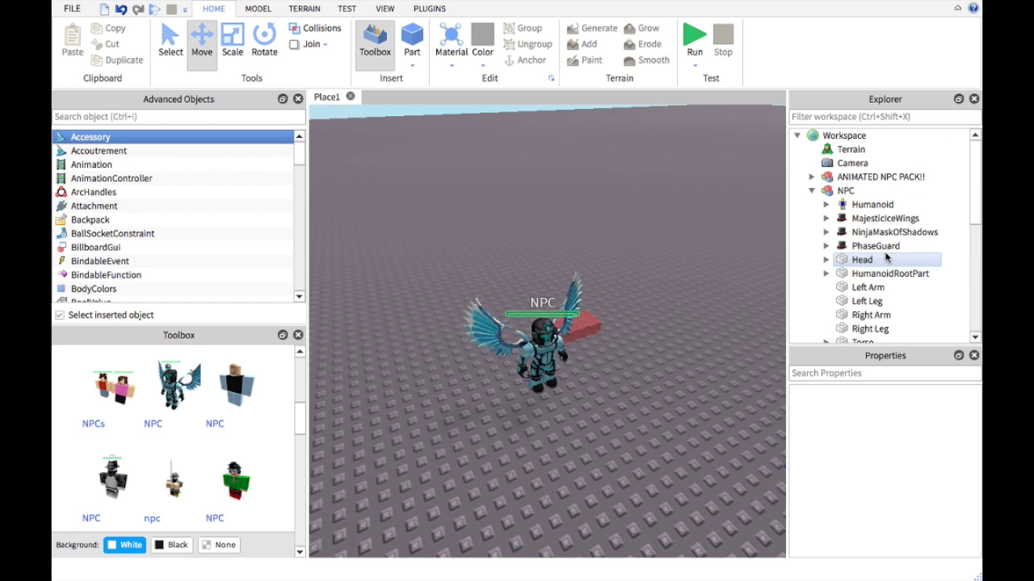
pyautogui.click(825, 273)
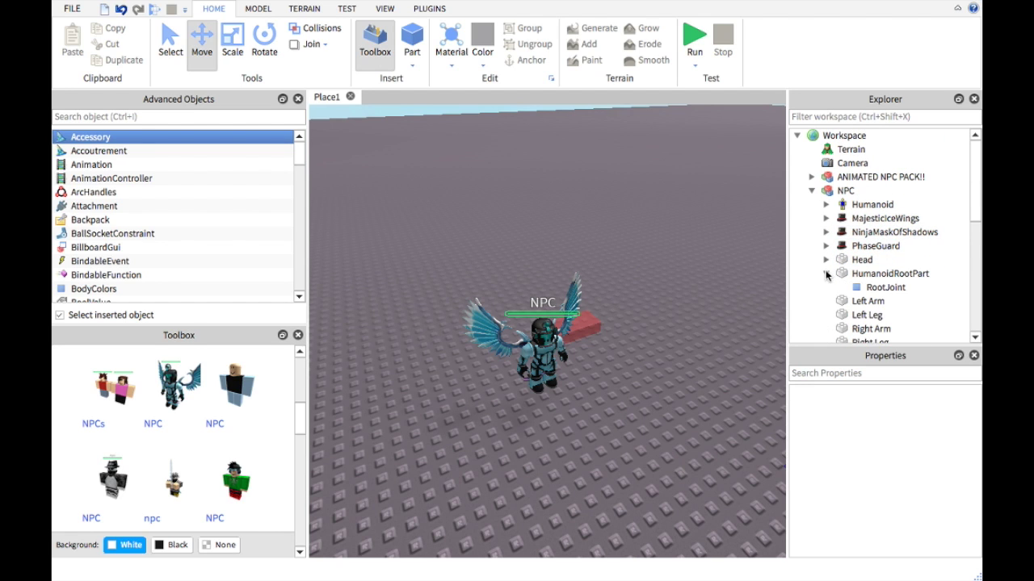
pyautogui.click(825, 275)
pyautogui.click(832, 274)
pyautogui.press('Delete')
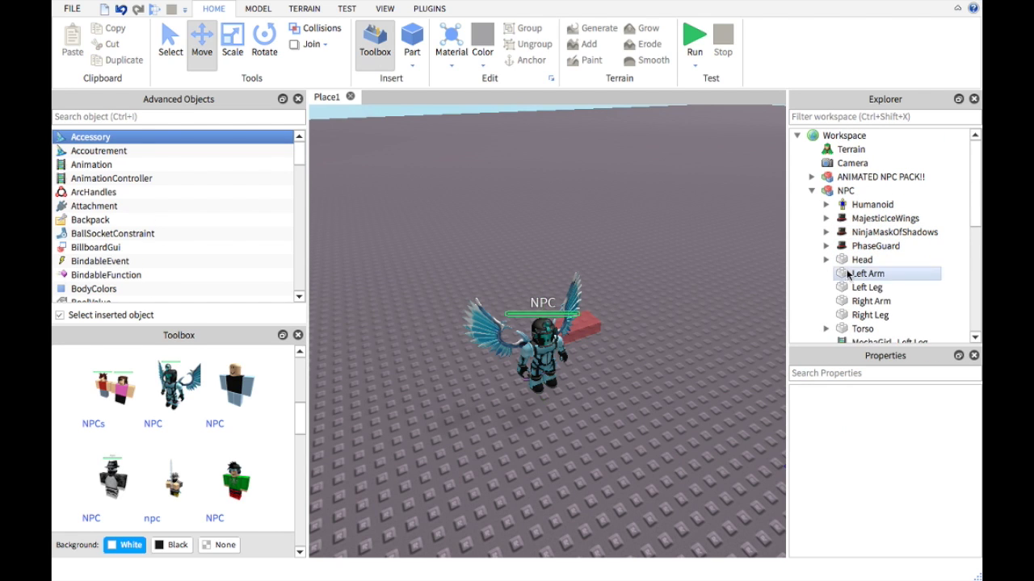
# Step: Check the NPC's accessories and delete the ThumbnailCamera inside MajesticIceWings
pyautogui.click(825, 246)
pyautogui.click(826, 247)
pyautogui.click(825, 232)
pyautogui.click(825, 232)
pyautogui.click(825, 219)
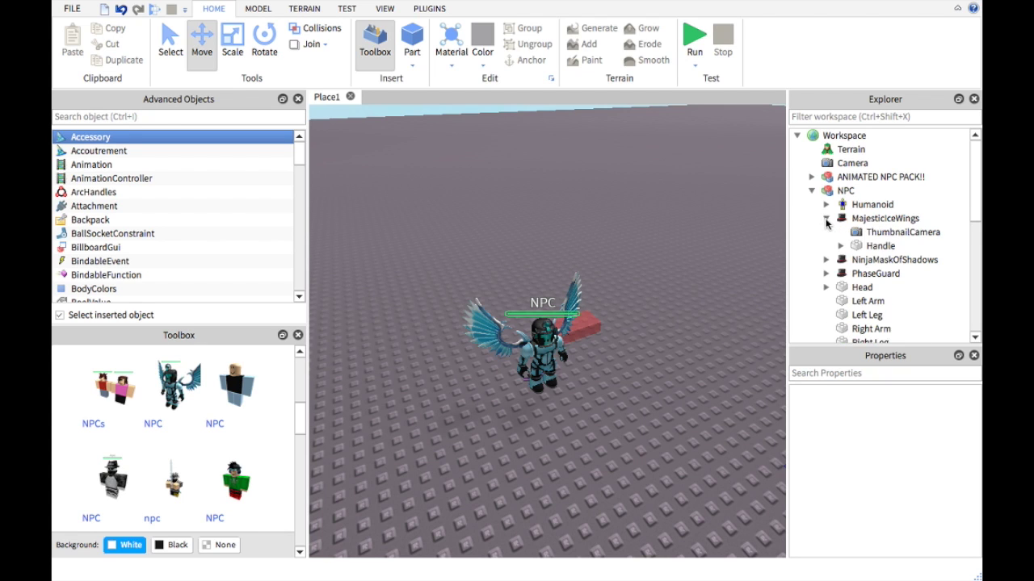
pyautogui.click(858, 232)
pyautogui.press('Delete')
pyautogui.click(825, 219)
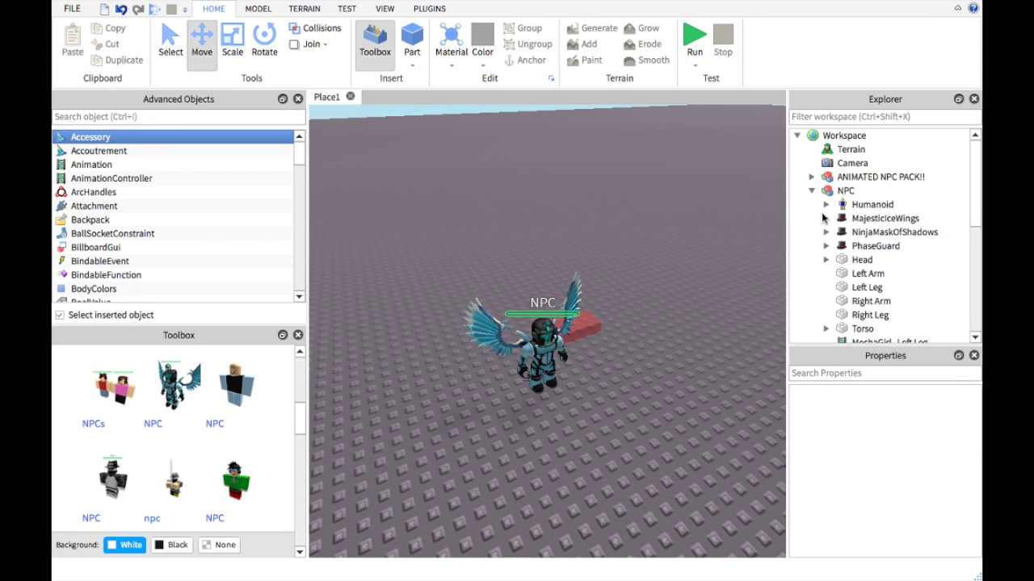
# Step: Ungroup the ANIMATED NPC PACK!! model into its separate scripts and parts in the Workspace
pyautogui.scroll(-2, 861, 231)
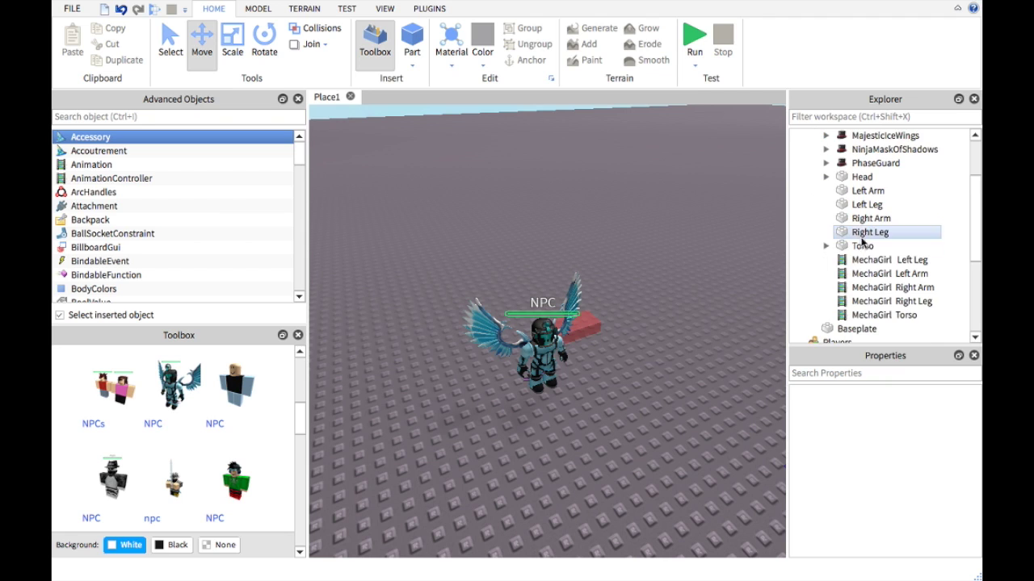
pyautogui.scroll(2, 889, 244)
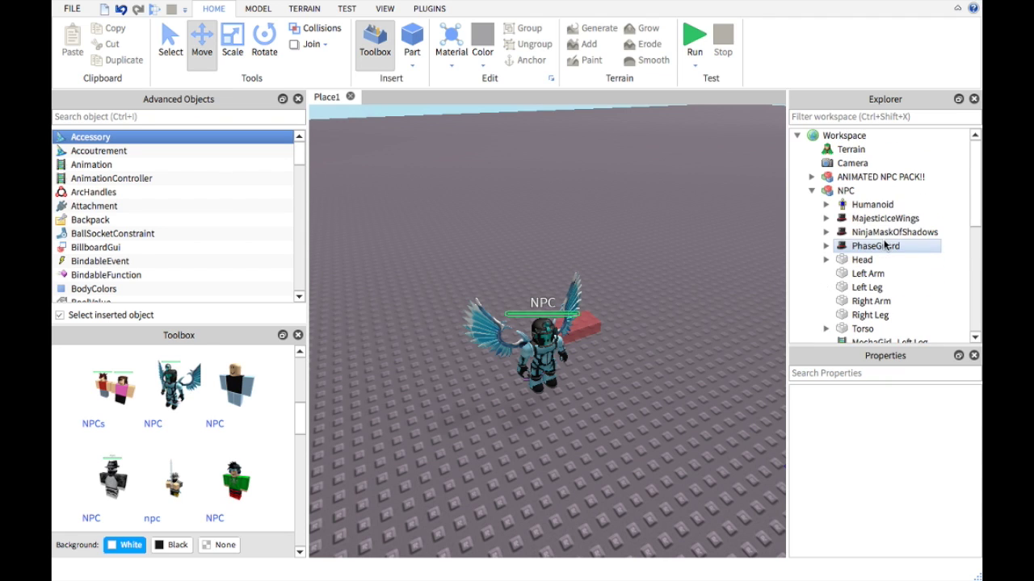
pyautogui.click(816, 178)
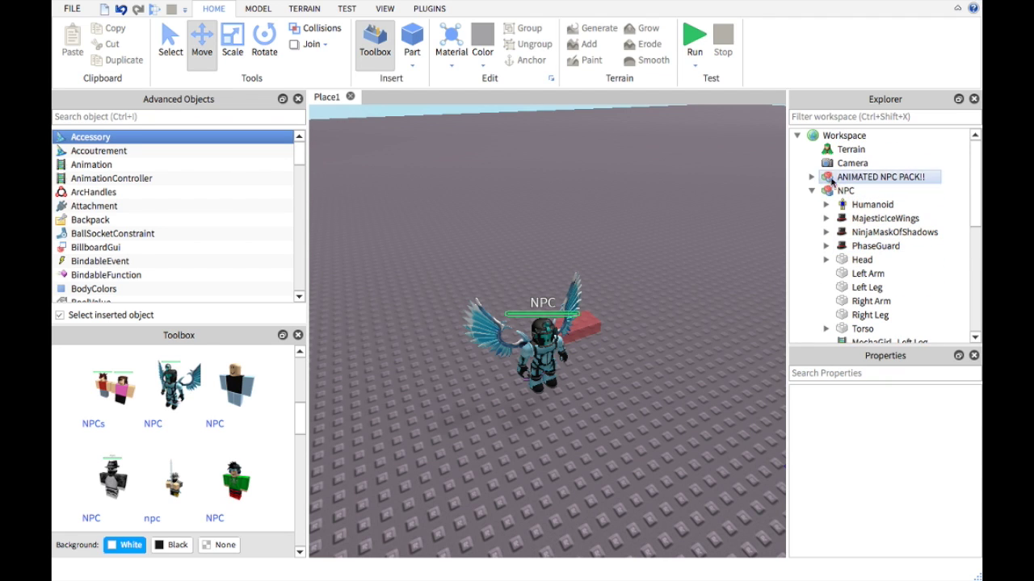
pyautogui.click(529, 44)
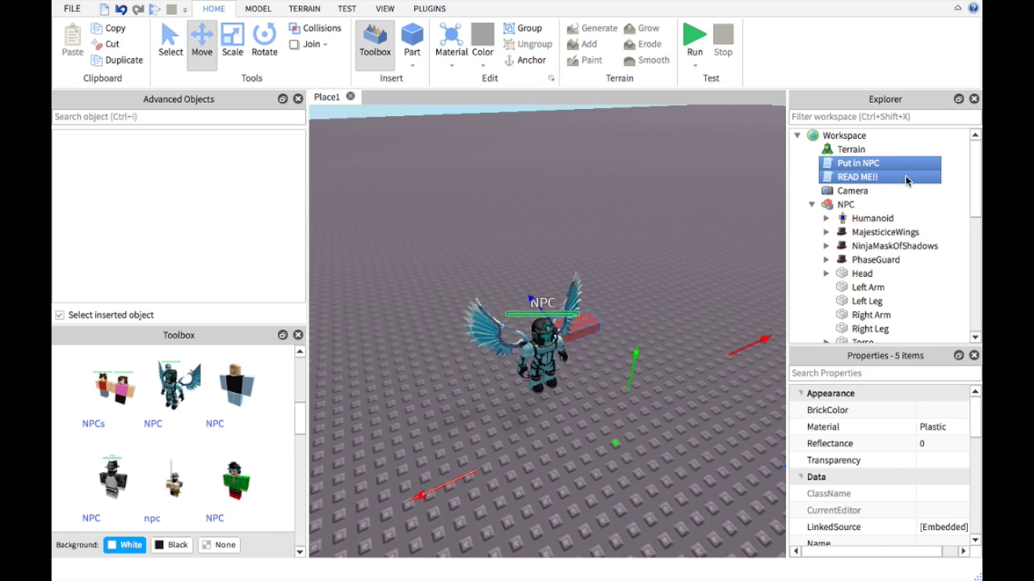
# Step: Move the Put in NPC script into the NPC model and collapse the model's contents
pyautogui.click(868, 178)
pyautogui.click(872, 165)
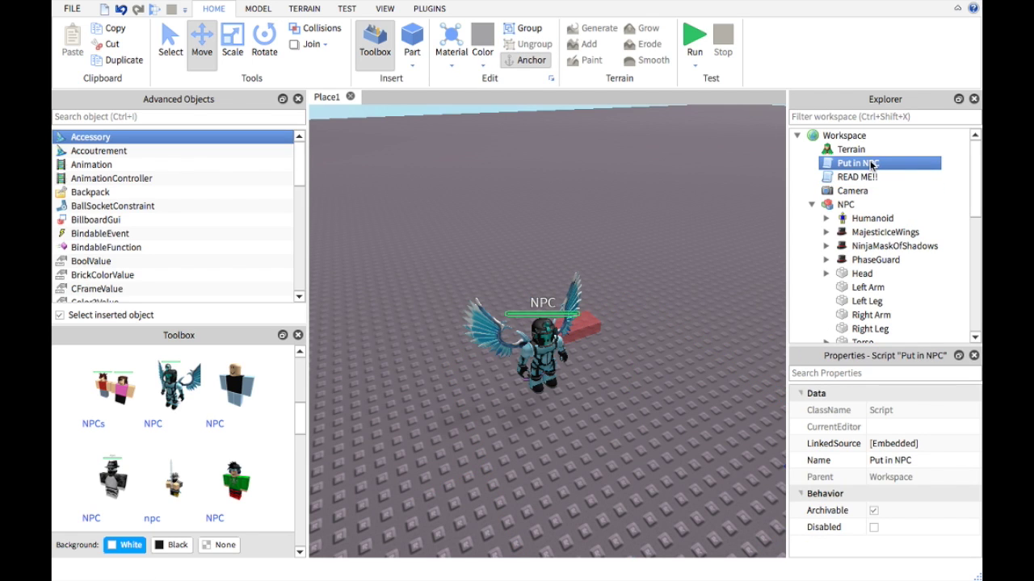
pyautogui.moveTo(870, 164); pyautogui.dragTo(848, 192)
pyautogui.click(811, 190)
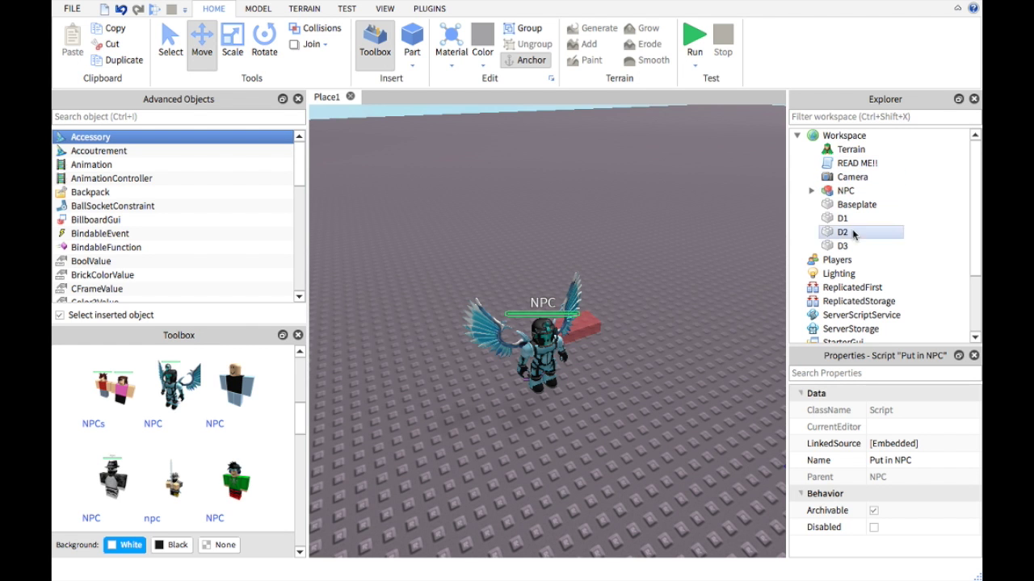
# Step: Examine the destination parts D1, D2 and D3 and identify which coloured block each one is
pyautogui.moveTo(631, 331); pyautogui.dragTo(632, 332, button='right')
pyautogui.scroll(-5, 631, 332)
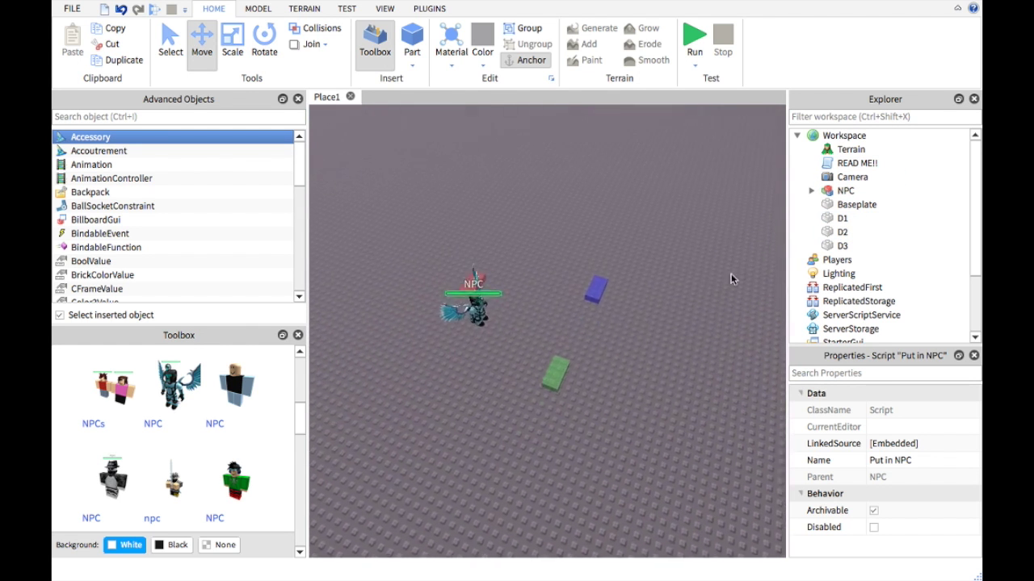
pyautogui.scroll(5, 685, 256)
pyautogui.moveTo(685, 257); pyautogui.dragTo(668, 280, button='right')
pyautogui.scroll(-3, 614, 251)
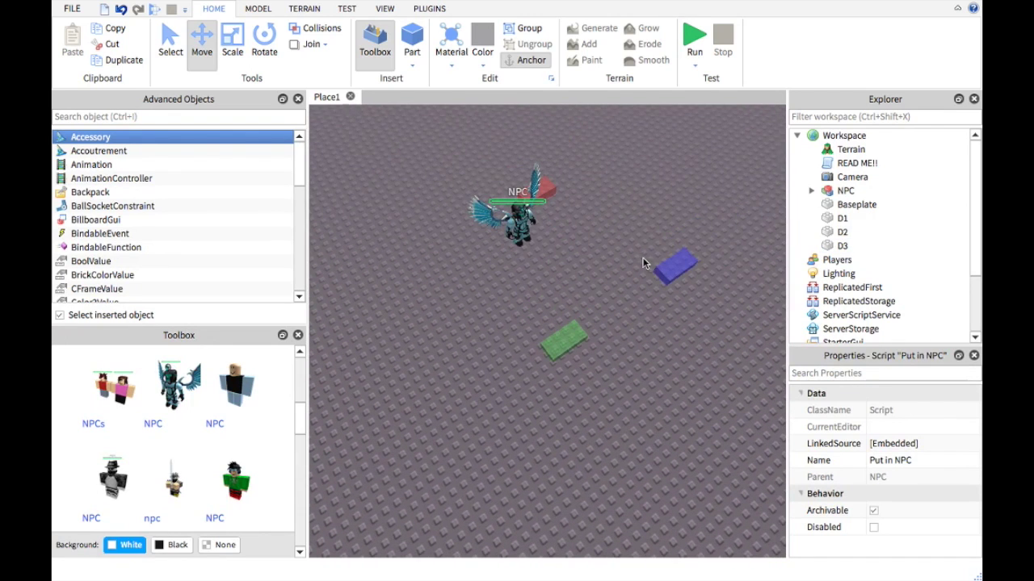
pyautogui.click(832, 219)
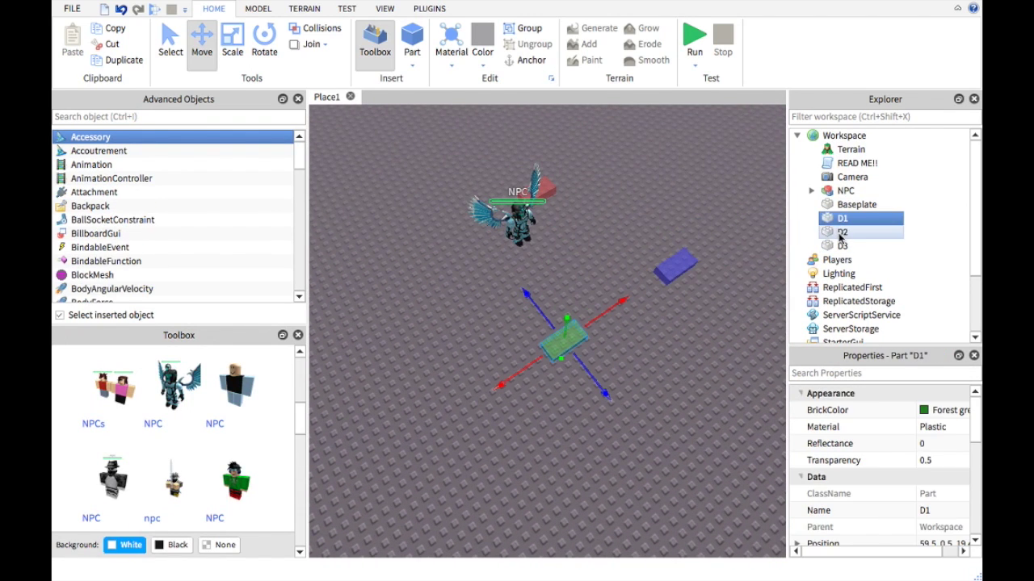
pyautogui.click(839, 233)
pyautogui.click(840, 247)
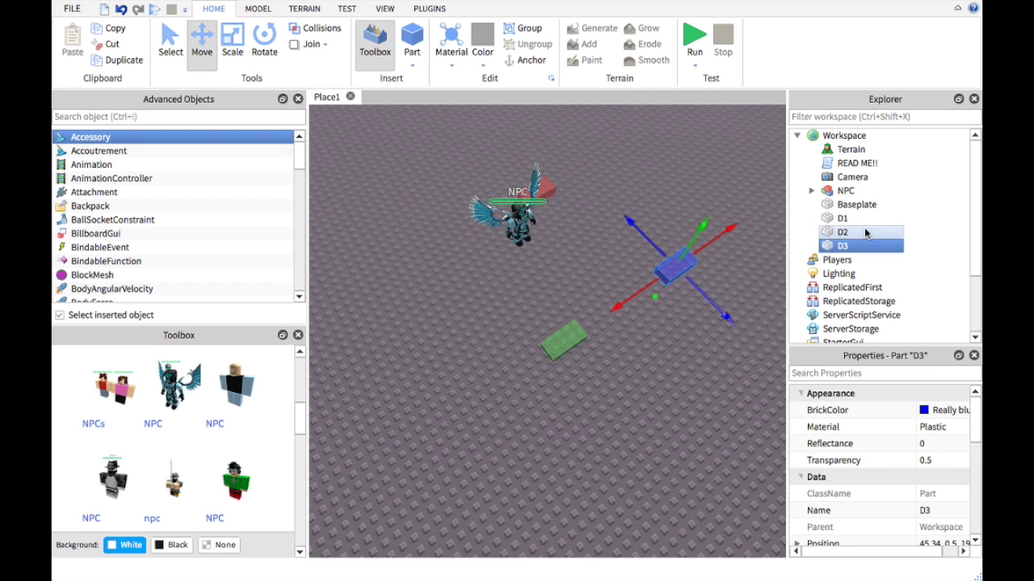
pyautogui.click(836, 219)
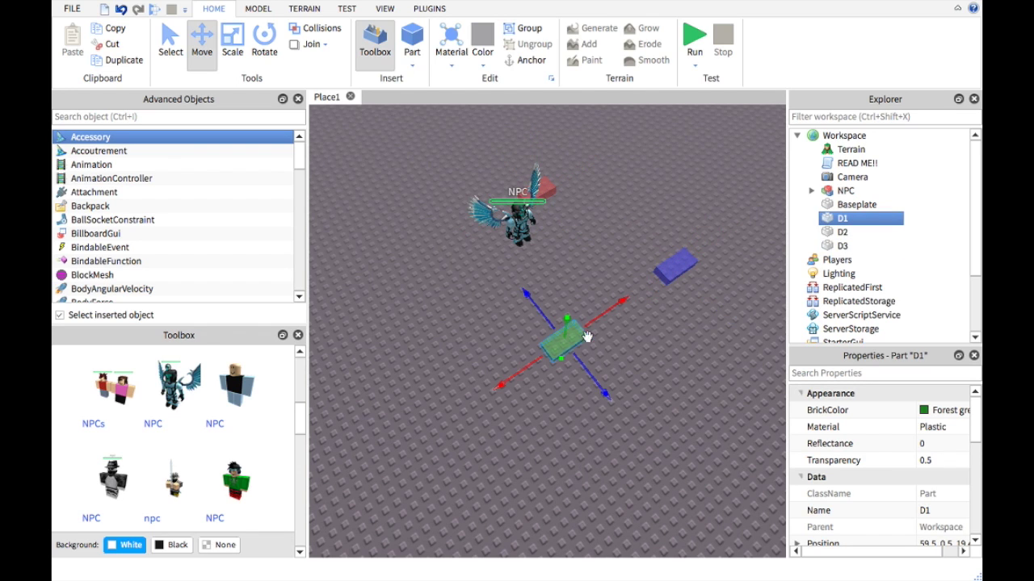
# Step: Open the READ ME!! script and replace "Change Text" with "NPC" in the two D1 movement lines, 3 and 4
pyautogui.doubleClick(854, 164)
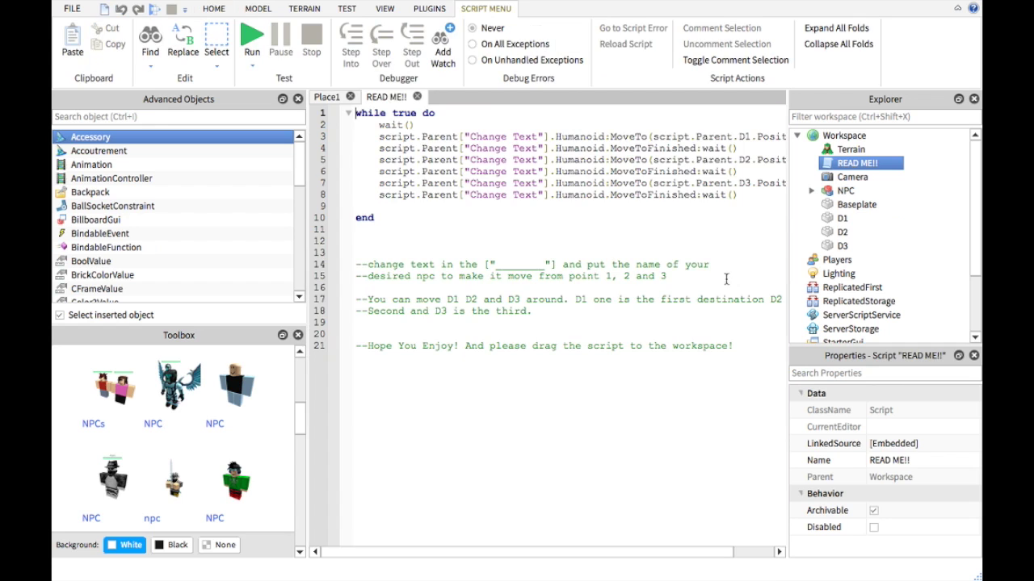
pyautogui.click(839, 192)
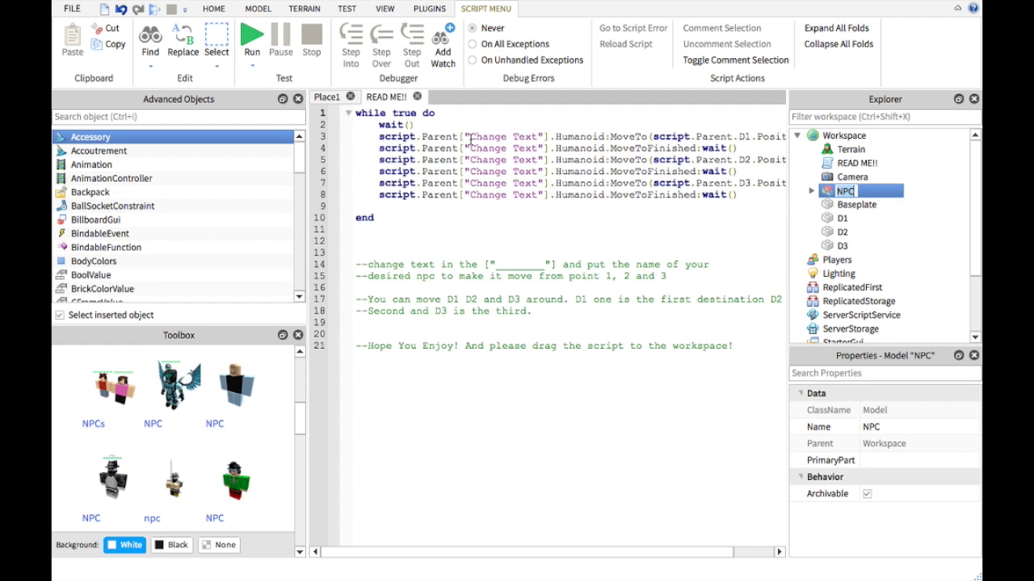
pyautogui.moveTo(470, 139); pyautogui.dragTo(526, 139)
pyautogui.press('BackSpace')
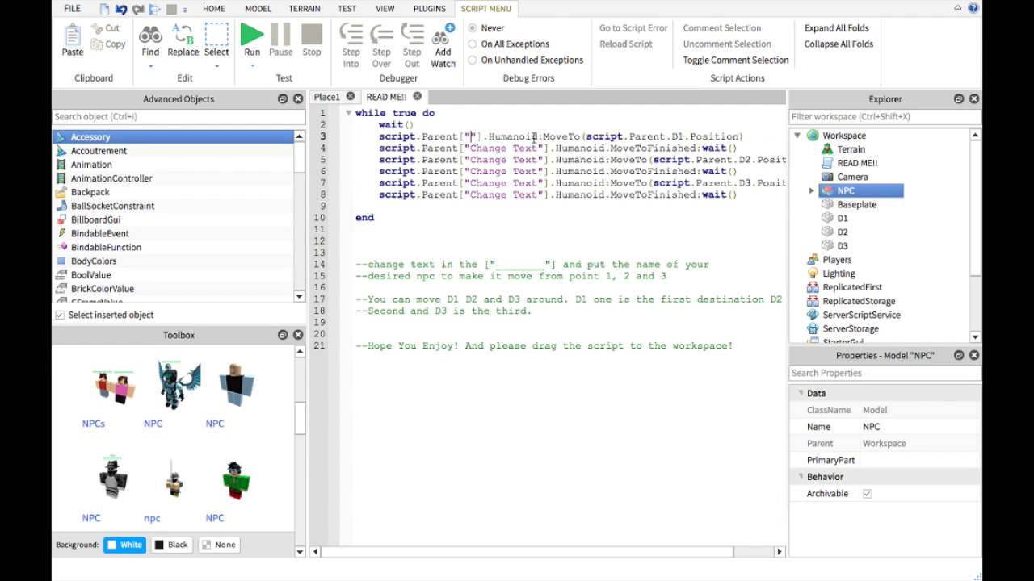
pyautogui.write('NPC')
pyautogui.moveTo(471, 148); pyautogui.dragTo(530, 148)
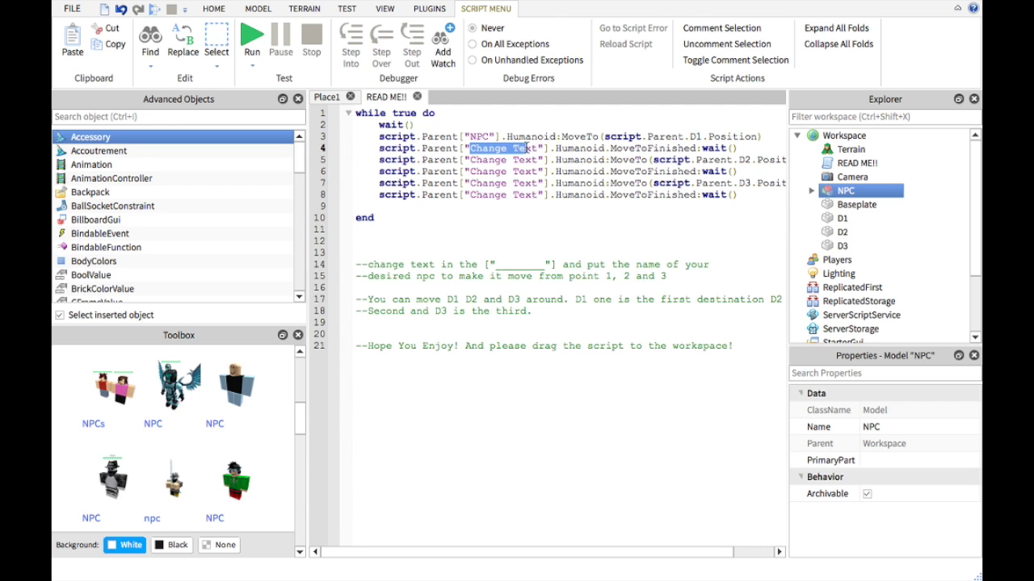
pyautogui.press('BackSpace')
pyautogui.write('NPC')
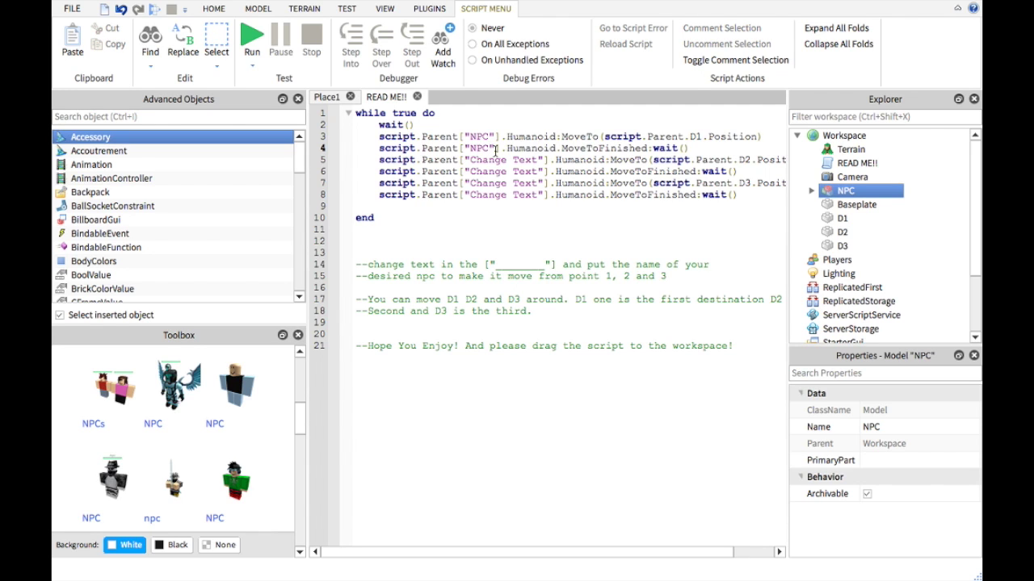
# Step: Replace "Change Text" with "NPC" in the two D2 movement lines, 5 and 6
pyautogui.moveTo(471, 159); pyautogui.dragTo(546, 159)
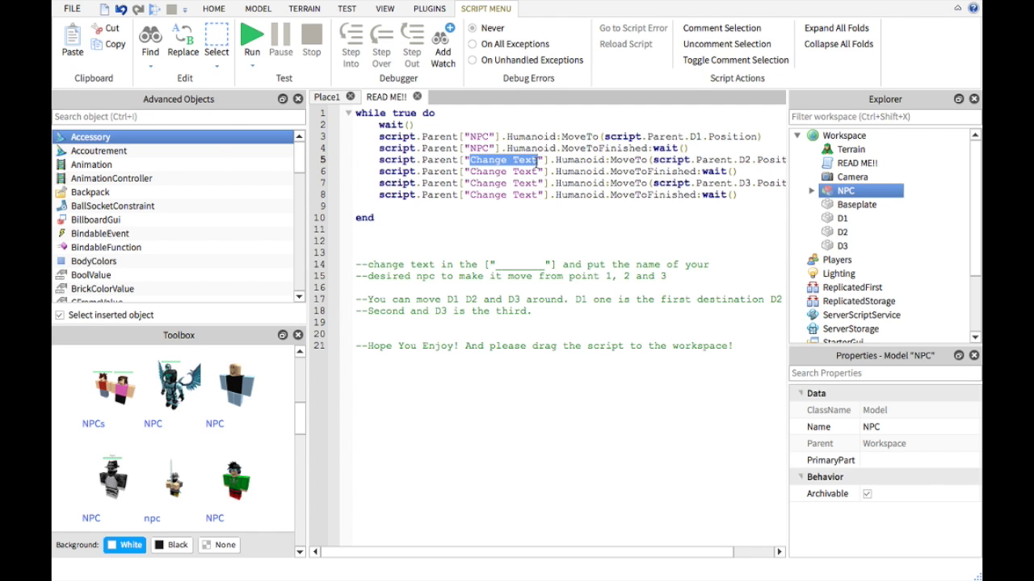
pyautogui.press('BackSpace')
pyautogui.write('NPC')
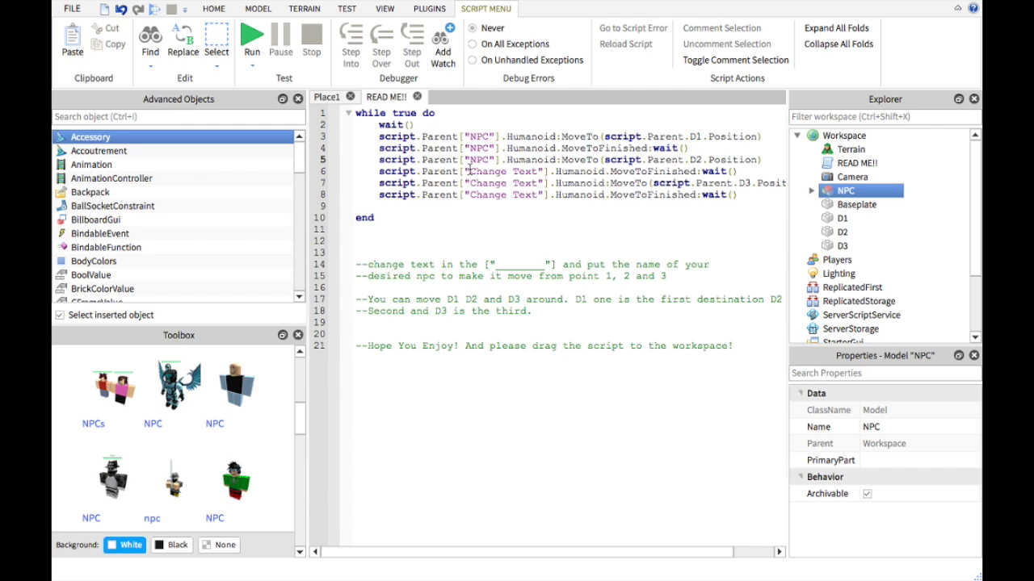
pyautogui.moveTo(471, 171); pyautogui.dragTo(537, 171)
pyautogui.press('BackSpace')
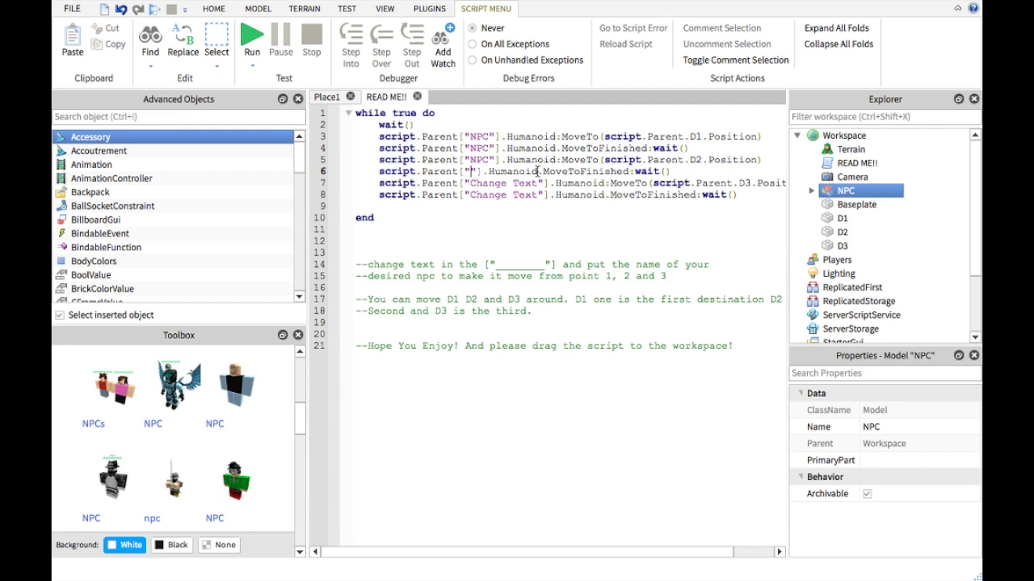
# Step: Replace "Change Text" with "NPC" in the two D3 movement lines, 7 and 8, and close the script
pyautogui.moveTo(470, 184); pyautogui.dragTo(504, 184)
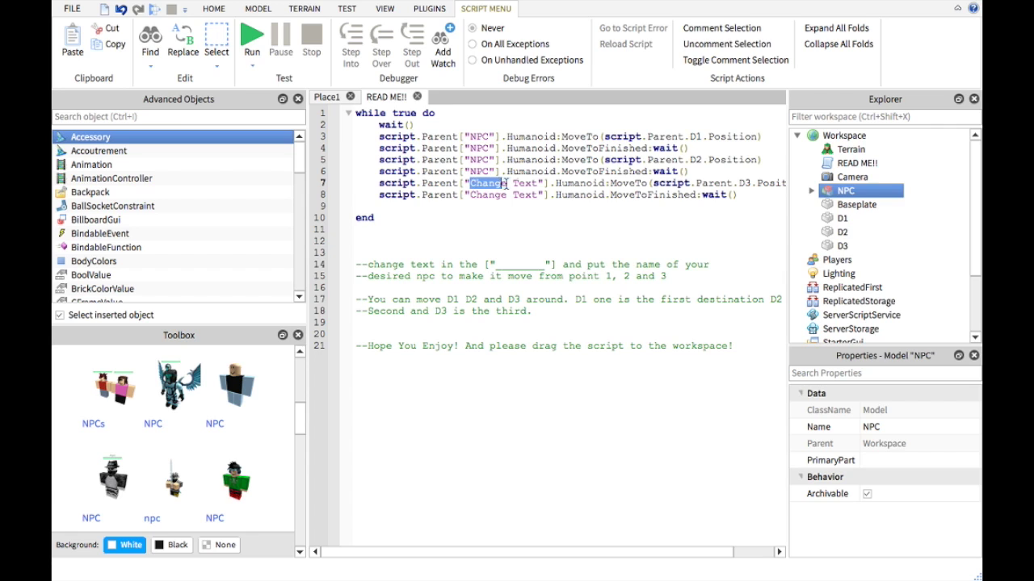
pyautogui.write('NPC')
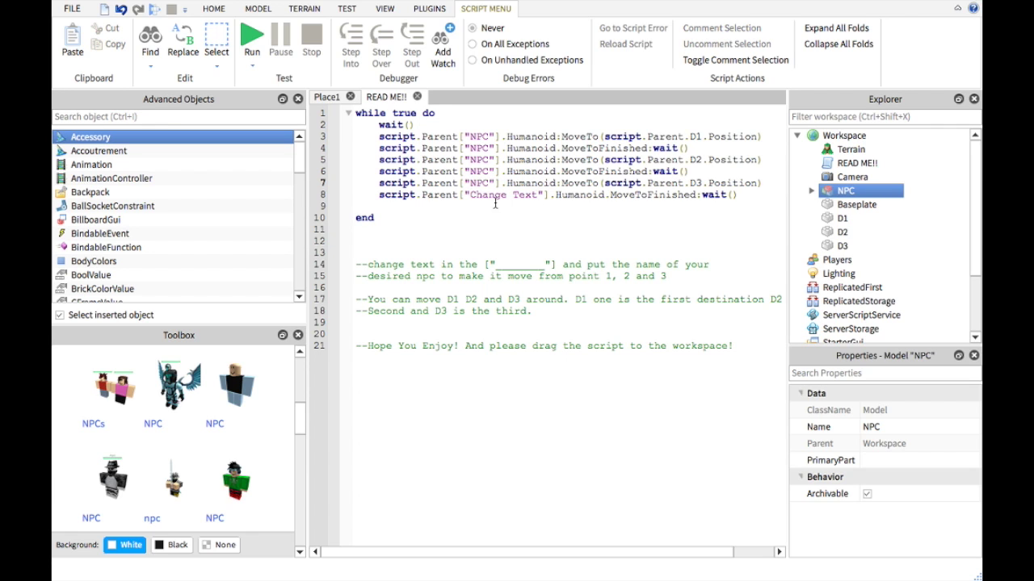
pyautogui.moveTo(469, 195); pyautogui.dragTo(512, 200)
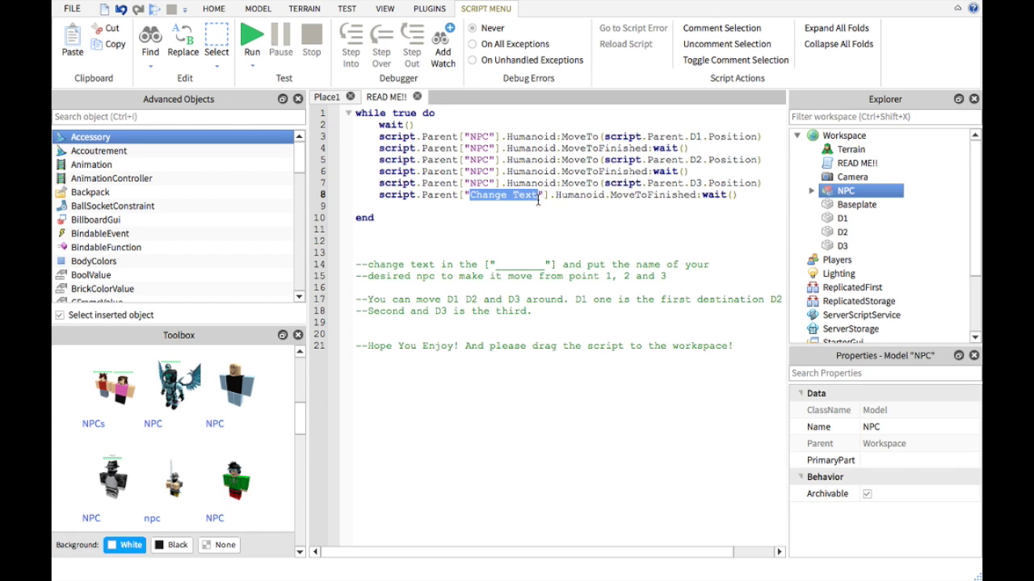
pyautogui.write('NPC')
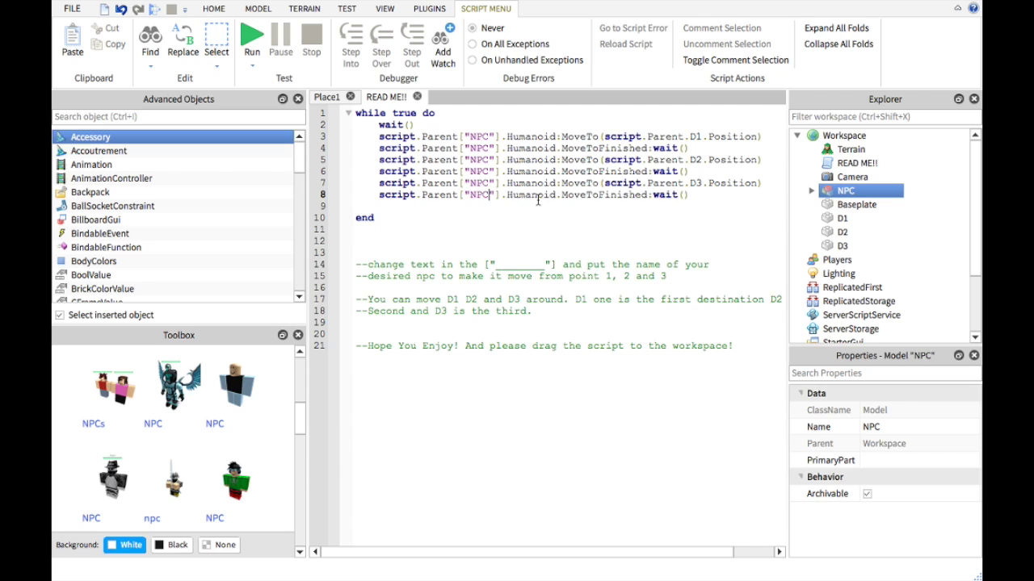
pyautogui.click(417, 97)
# Step: Run the place to watch the NPC's walk between destinations, moving D1 and D3 farther apart during the run, and stop it
pyautogui.click(694, 41)
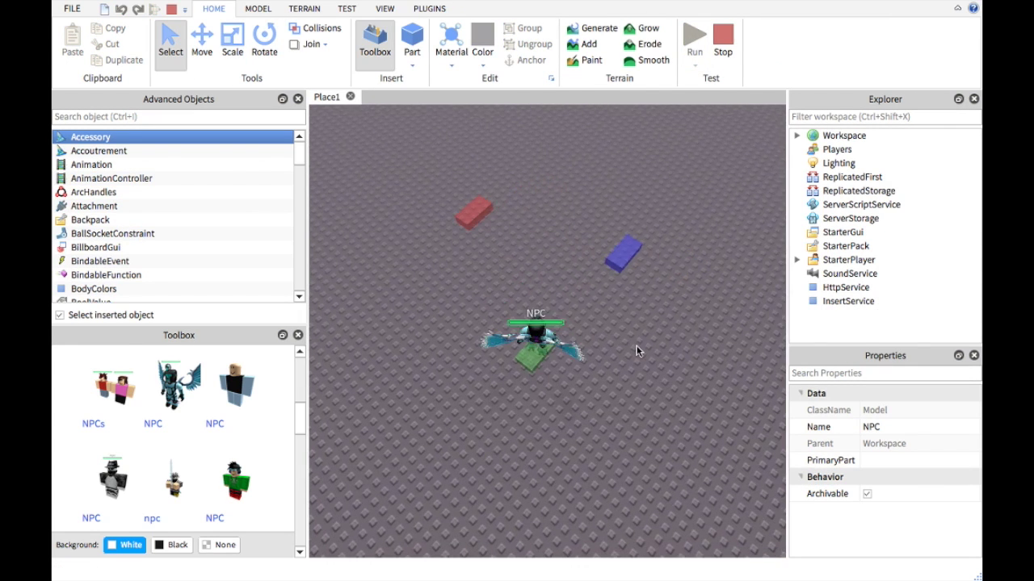
pyautogui.scroll(5, 637, 347)
pyautogui.moveTo(636, 346); pyautogui.dragTo(637, 347, button='right')
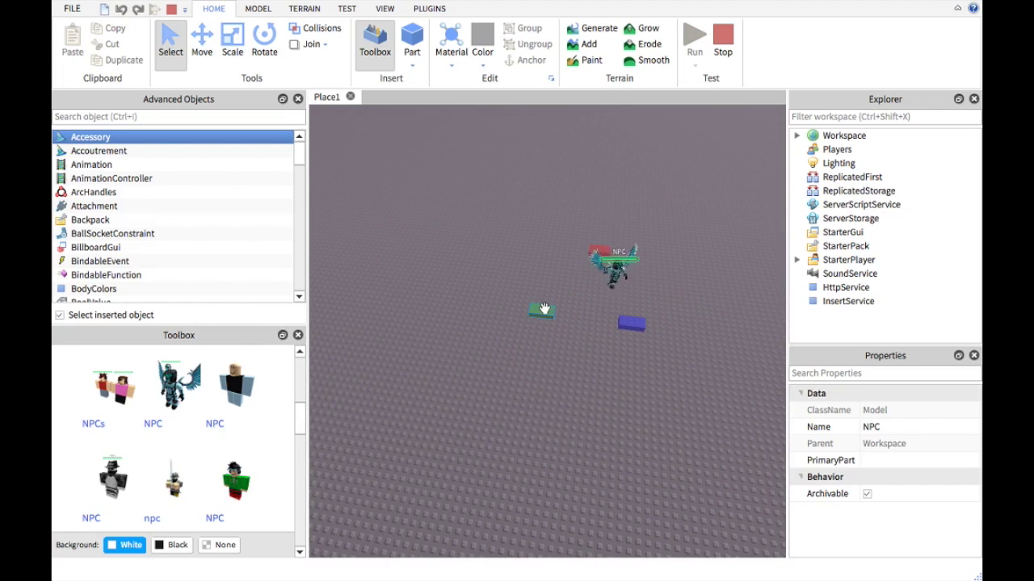
pyautogui.click(542, 306)
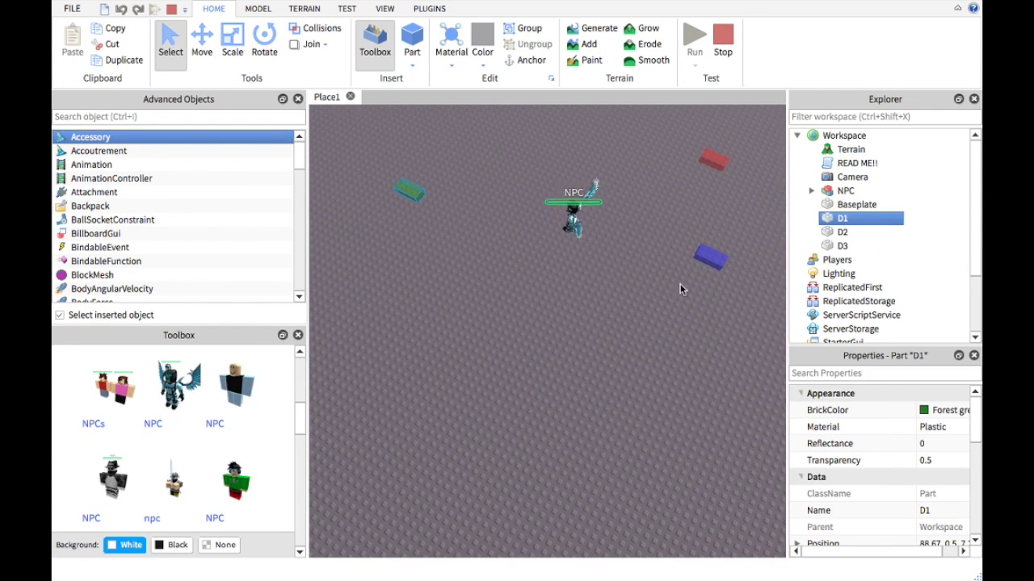
pyautogui.click(702, 258)
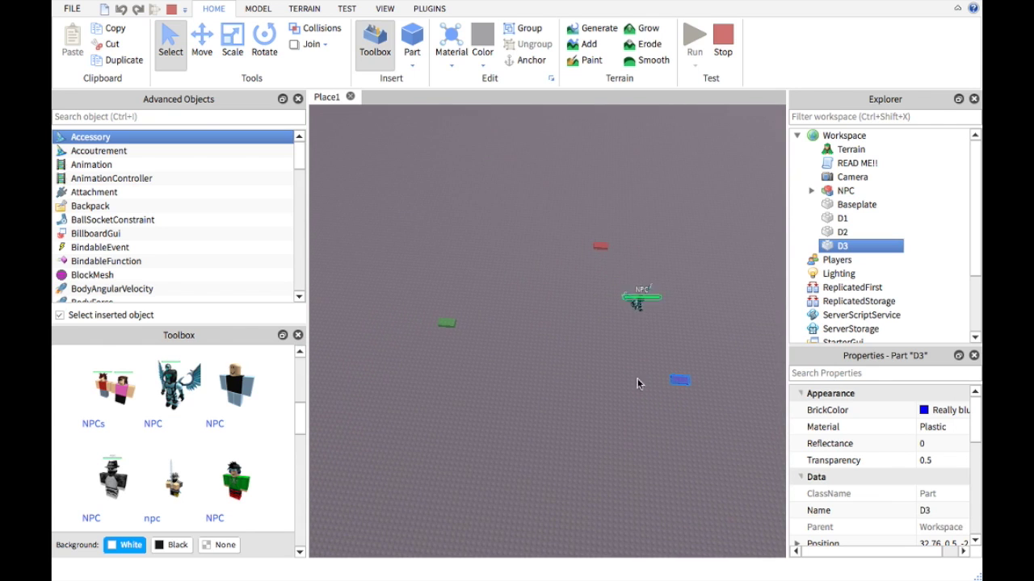
pyautogui.click(460, 338)
pyautogui.click(453, 340)
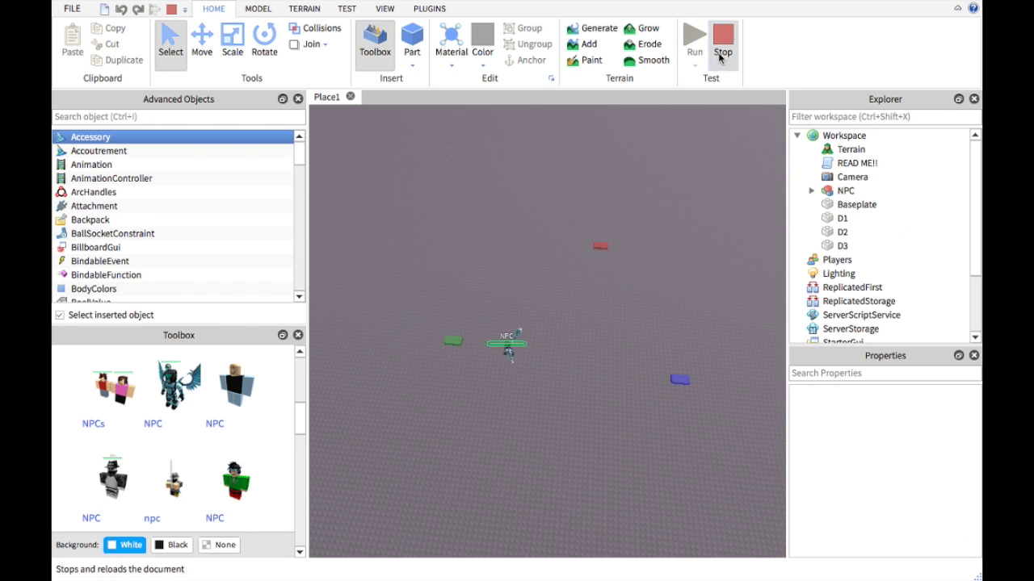
pyautogui.click(721, 54)
pyautogui.click(675, 335)
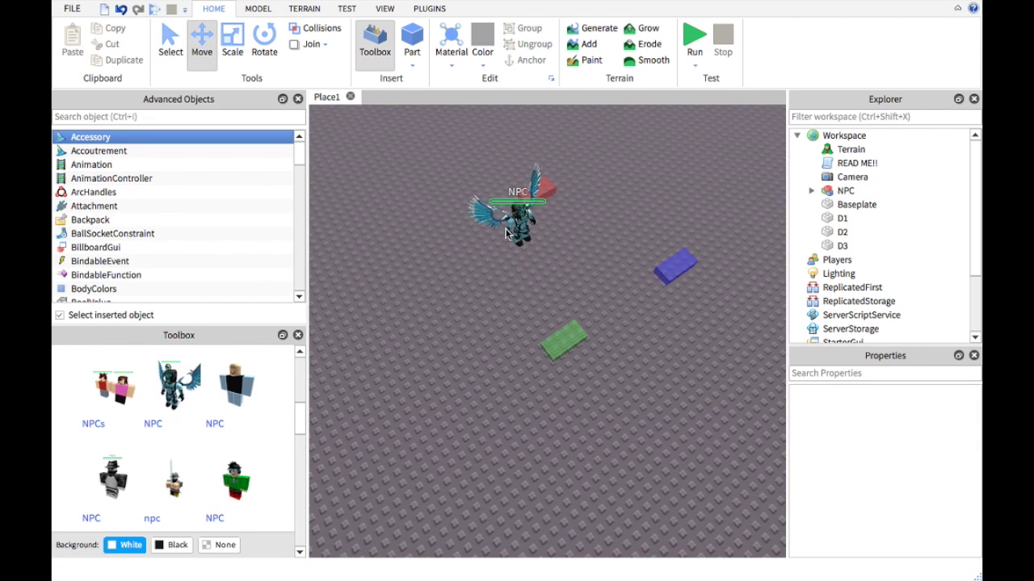
# Step: Insert a new part on the baseplate beside the green D1 part and rename it D4
pyautogui.moveTo(585, 340); pyautogui.dragTo(587, 345, button='right')
pyautogui.scroll(-5, 587, 344)
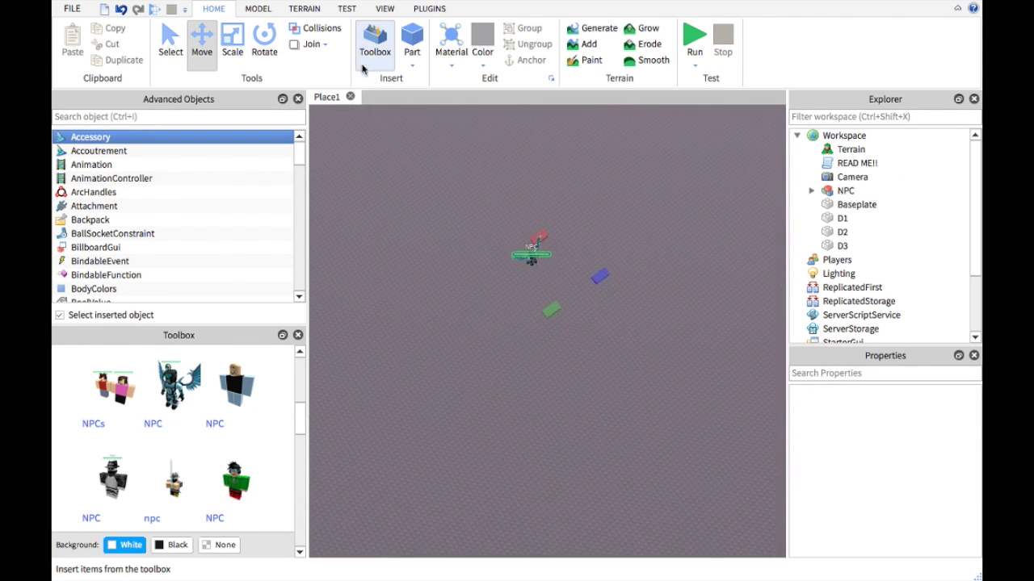
pyautogui.click(408, 42)
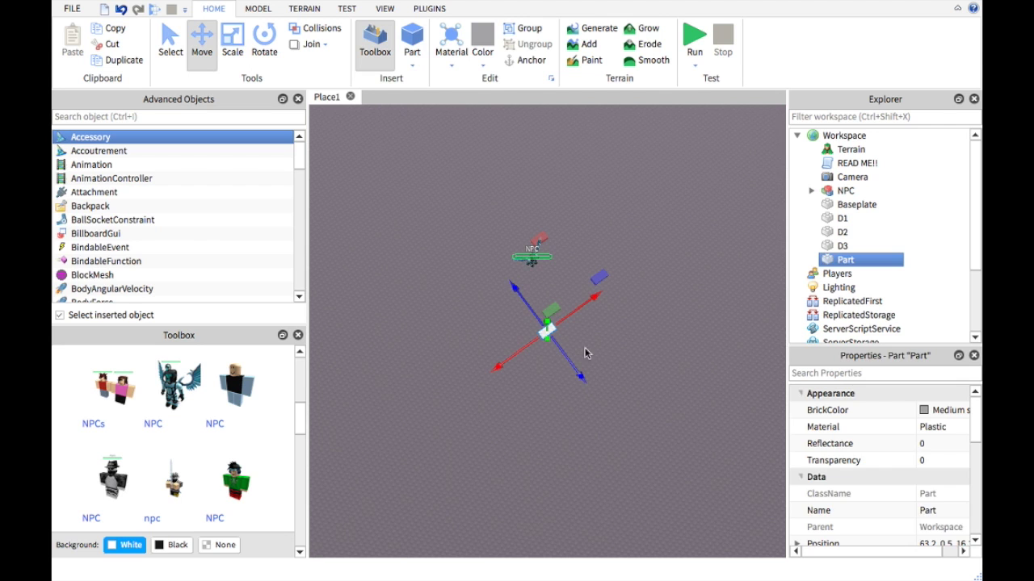
pyautogui.click(618, 338)
pyautogui.scroll(5, 617, 337)
pyautogui.moveTo(550, 336); pyautogui.dragTo(453, 312)
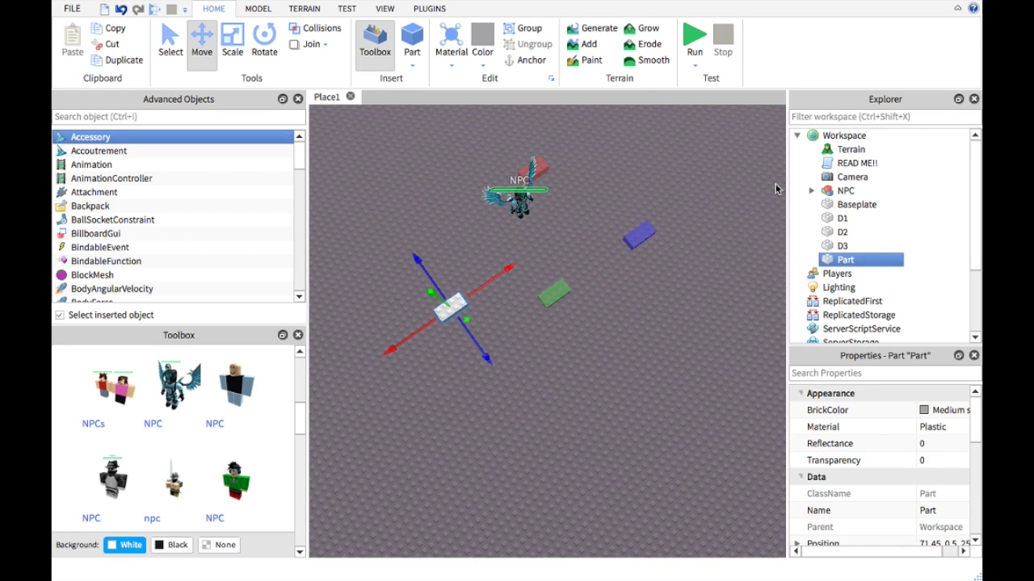
pyautogui.click(840, 234)
pyautogui.click(851, 260)
# Step: In the READ ME!! script, add a MoveTo line for D4 and a MoveToFinished:wait() line after line 8, and close the script
pyautogui.doubleClick(856, 162)
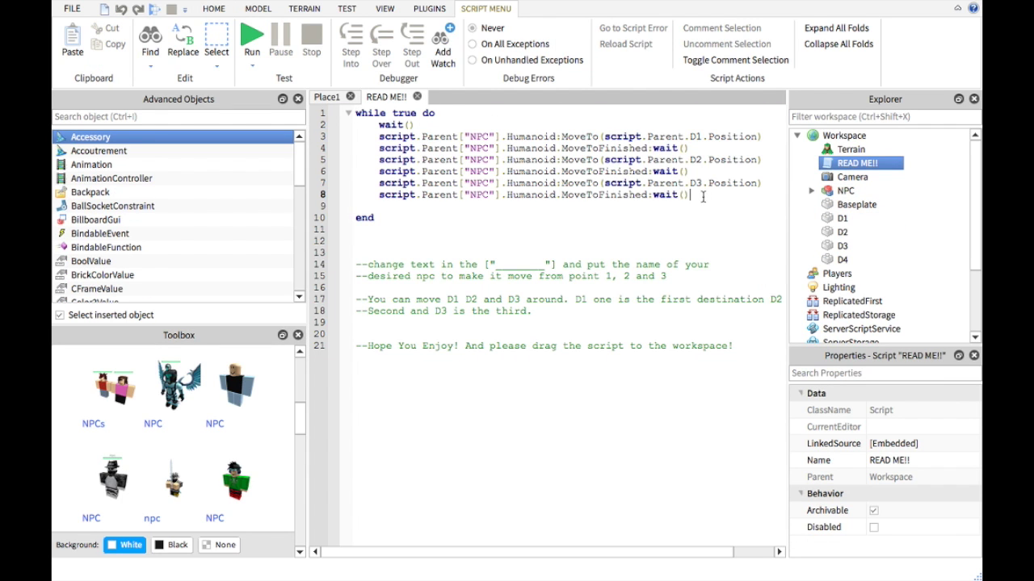
pyautogui.moveTo(703, 197); pyautogui.dragTo(459, 178)
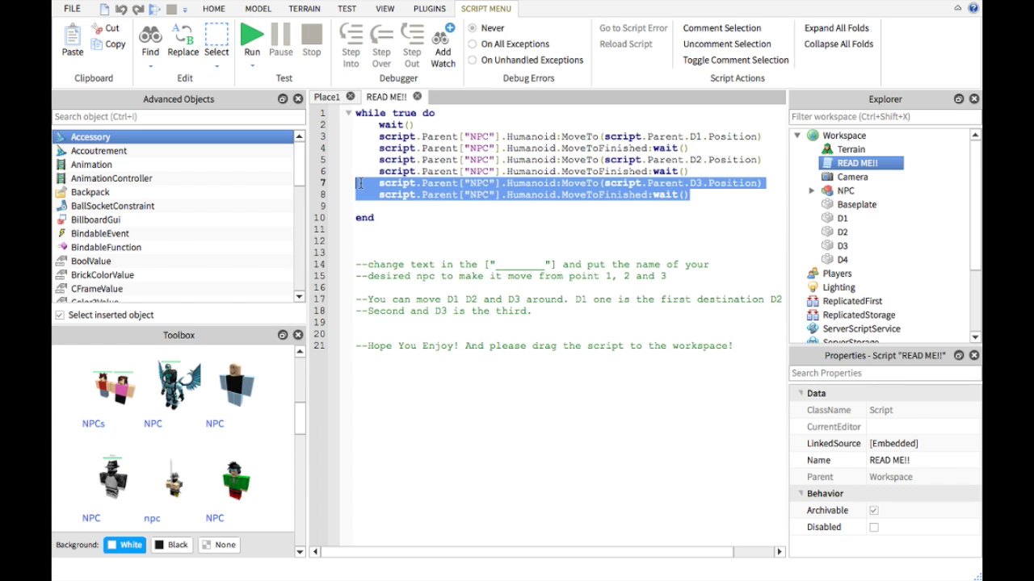
pyautogui.click(713, 195)
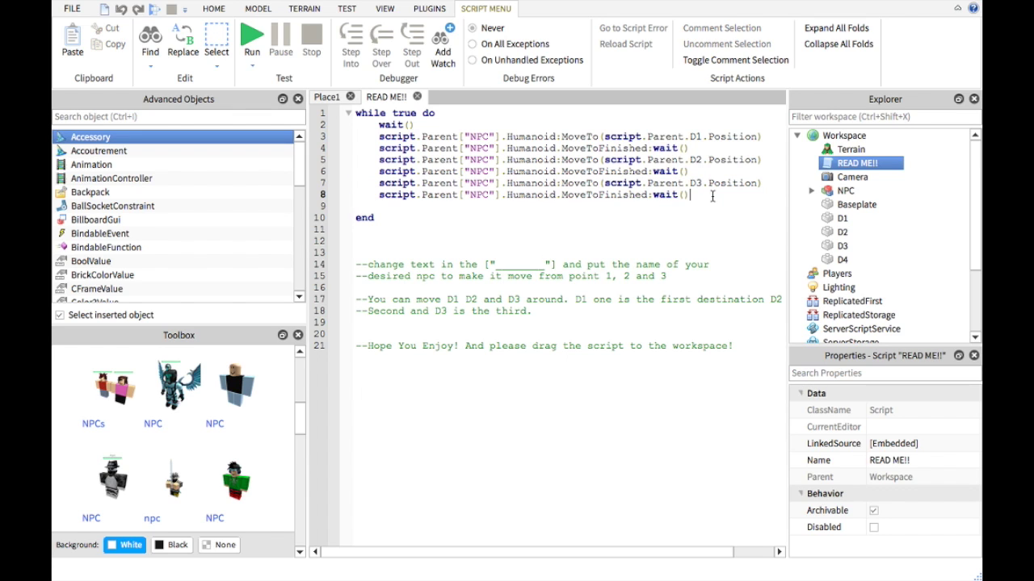
pyautogui.press('Return')
pyautogui.write('script.Parent["NPC"].Humanoid:MoveTo(script.Parent.D3.Position) \tscript.Parent["NPC"].Humanoid:MoveToFinished:wait()')
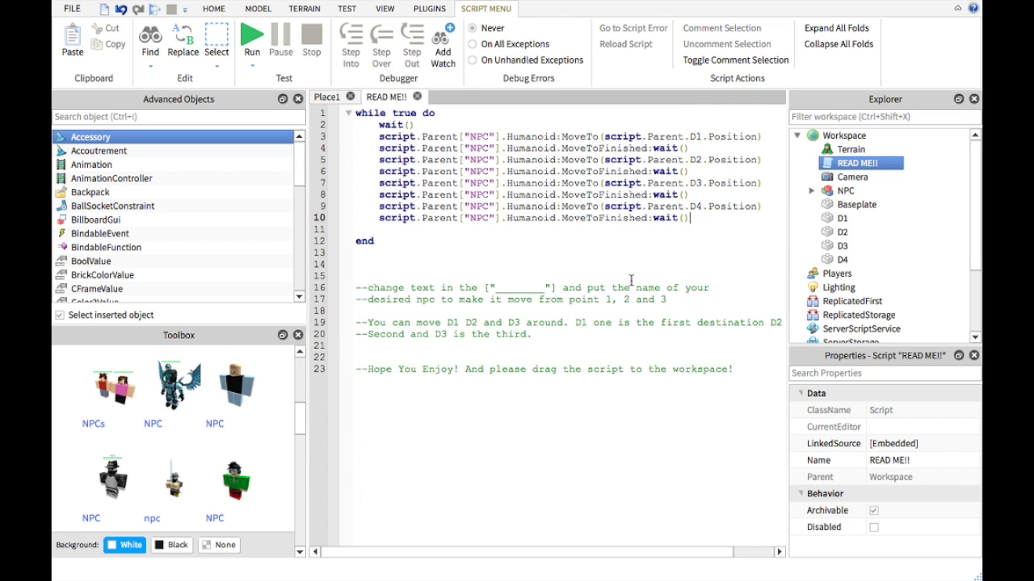
pyautogui.click(416, 97)
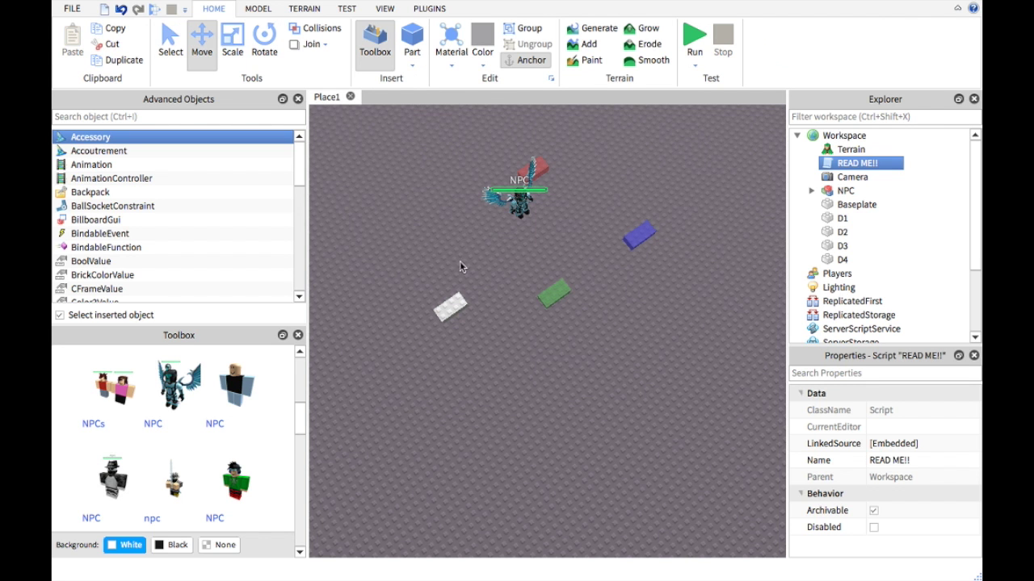
# Step: Move the destination parts D4, D2, D1 and D3 farther apart on the baseplate around the NPC
pyautogui.moveTo(452, 307); pyautogui.dragTo(343, 227)
pyautogui.moveTo(598, 279); pyautogui.dragTo(551, 276, button='right')
pyautogui.scroll(-3, 552, 276)
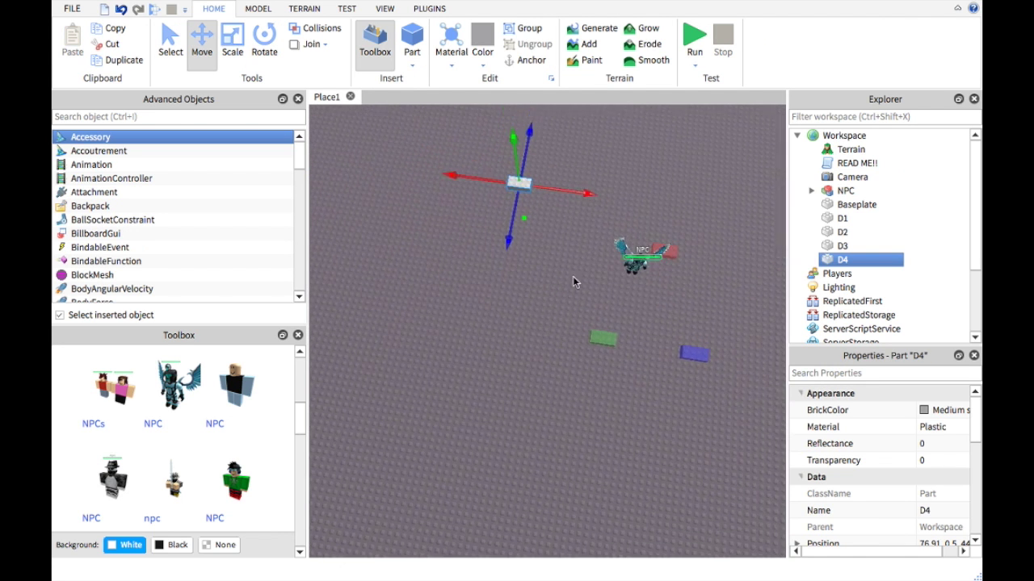
pyautogui.click(658, 260)
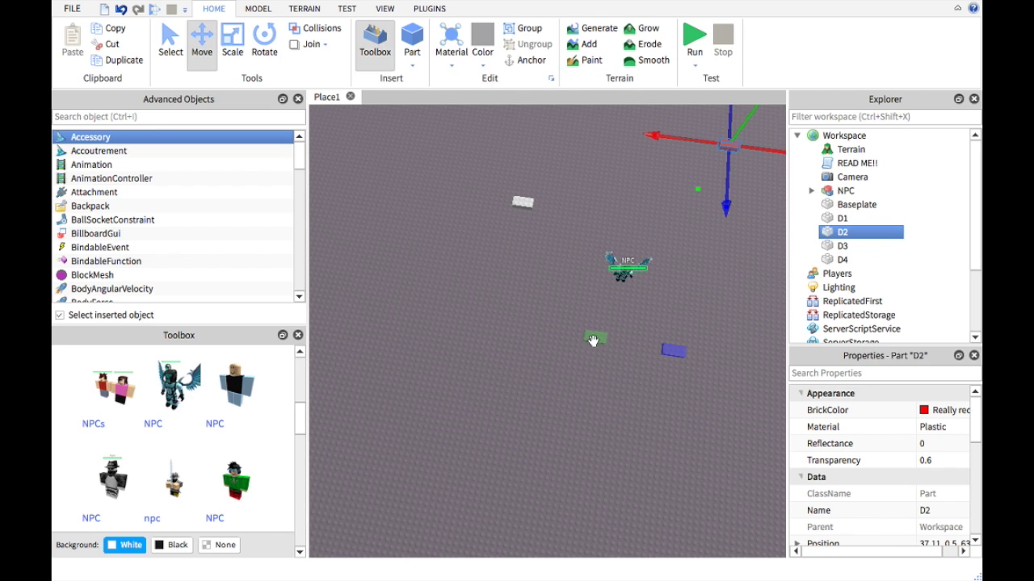
pyautogui.click(677, 350)
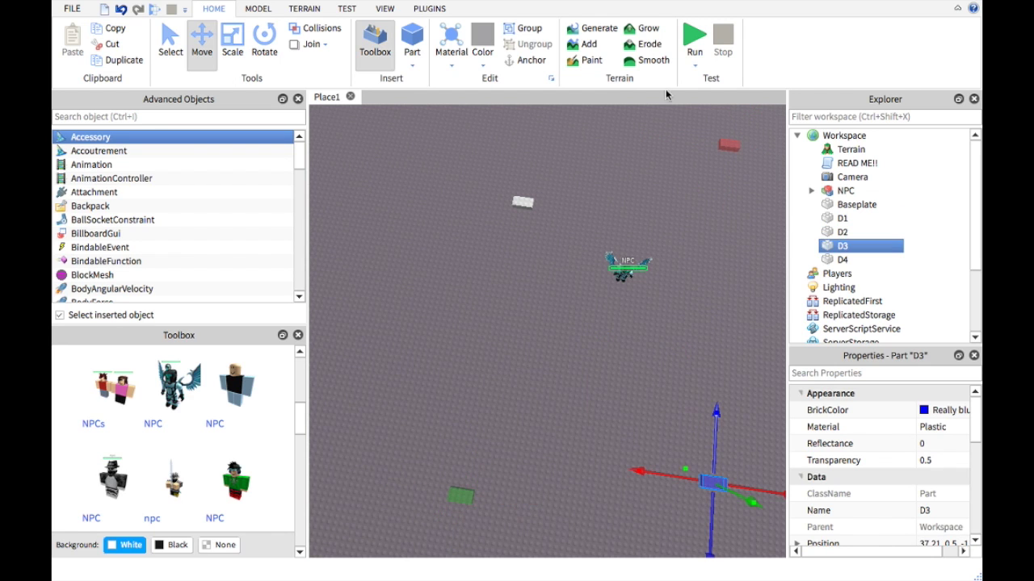
# Step: Run the place and watch the NPC walk between all four destination parts
pyautogui.click(692, 41)
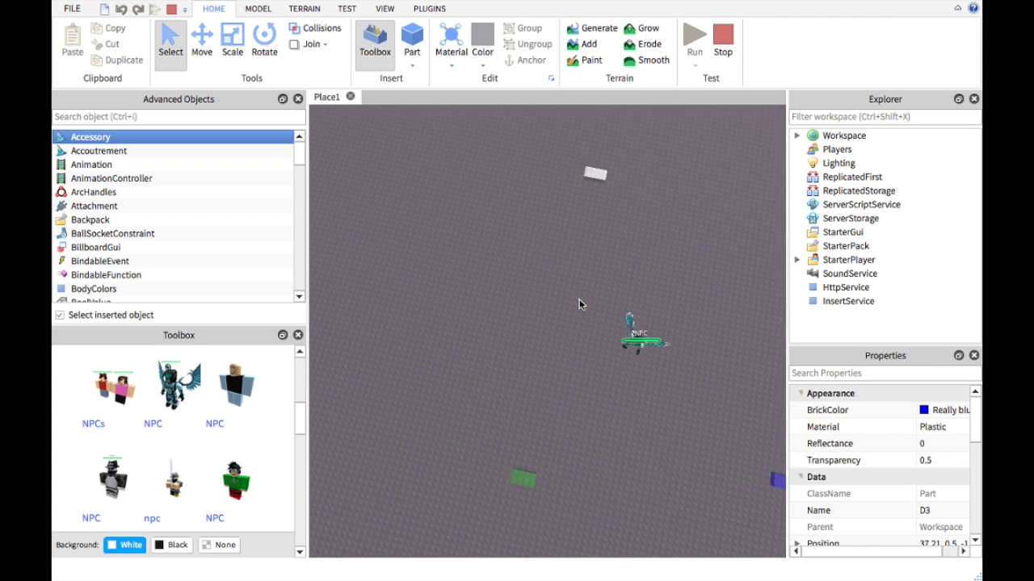
pyautogui.moveTo(579, 299); pyautogui.dragTo(579, 299, button='right')
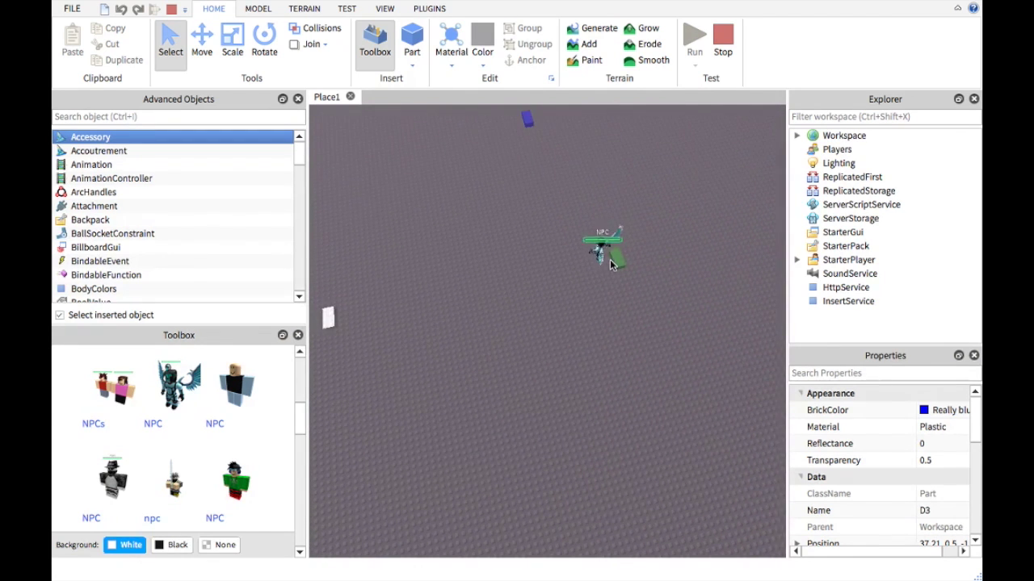
pyautogui.click(455, 205)
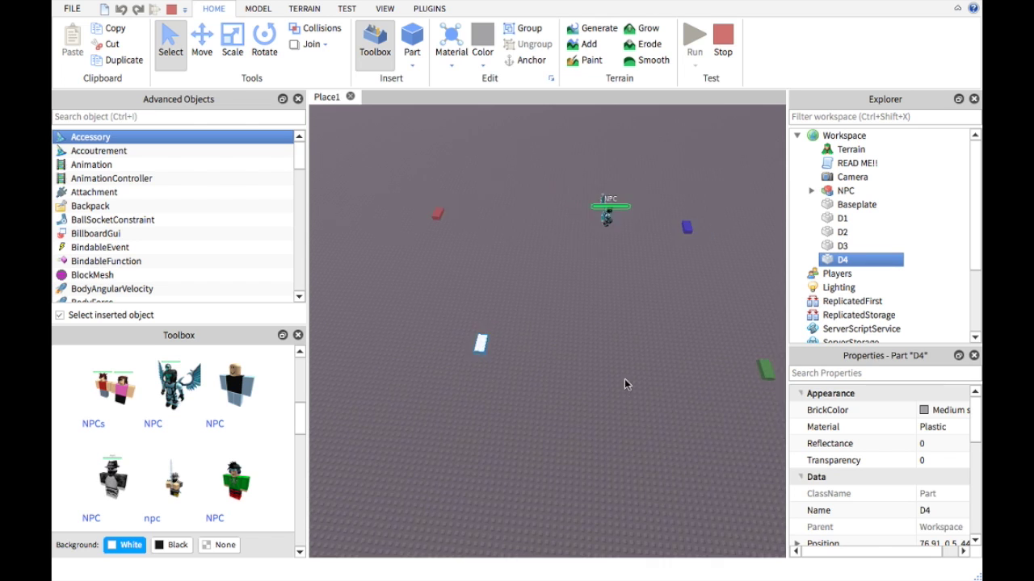
pyautogui.moveTo(625, 379); pyautogui.dragTo(655, 362, button='right')
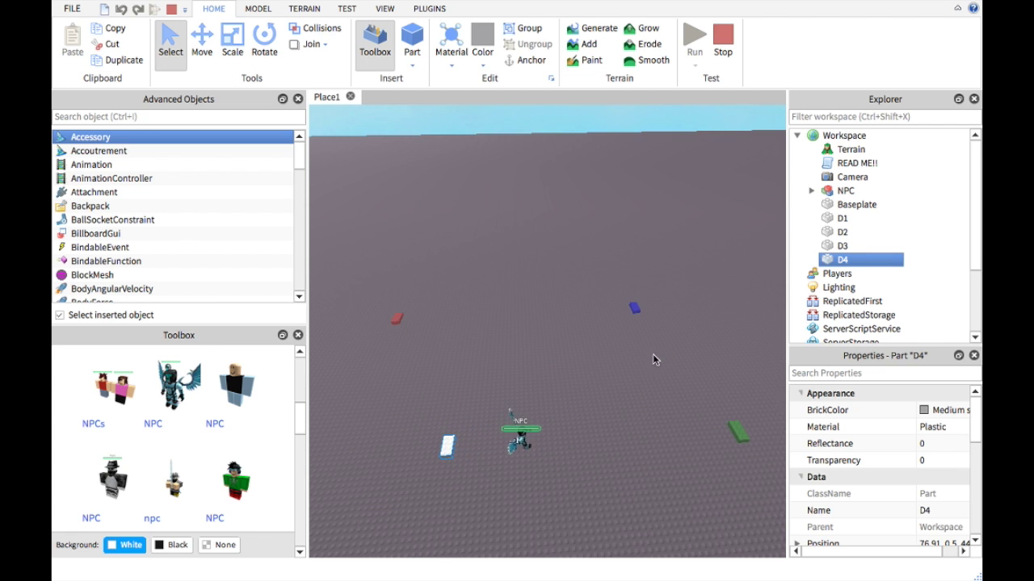
pyautogui.moveTo(652, 354); pyautogui.dragTo(632, 365, button='right')
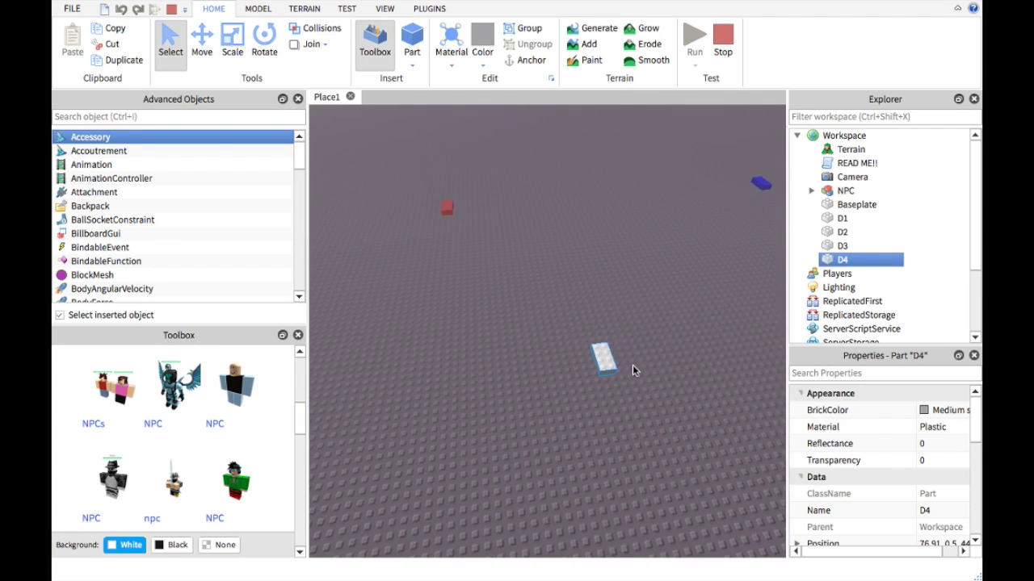
# Step: While the place is running, move D4, D3 and D2 into a tight group near the green D1 part
pyautogui.moveTo(608, 360); pyautogui.dragTo(664, 311)
pyautogui.moveTo(663, 310); pyautogui.dragTo(663, 310, button='right')
pyautogui.press('d')
pyautogui.moveTo(665, 310); pyautogui.dragTo(696, 305)
pyautogui.press('d')
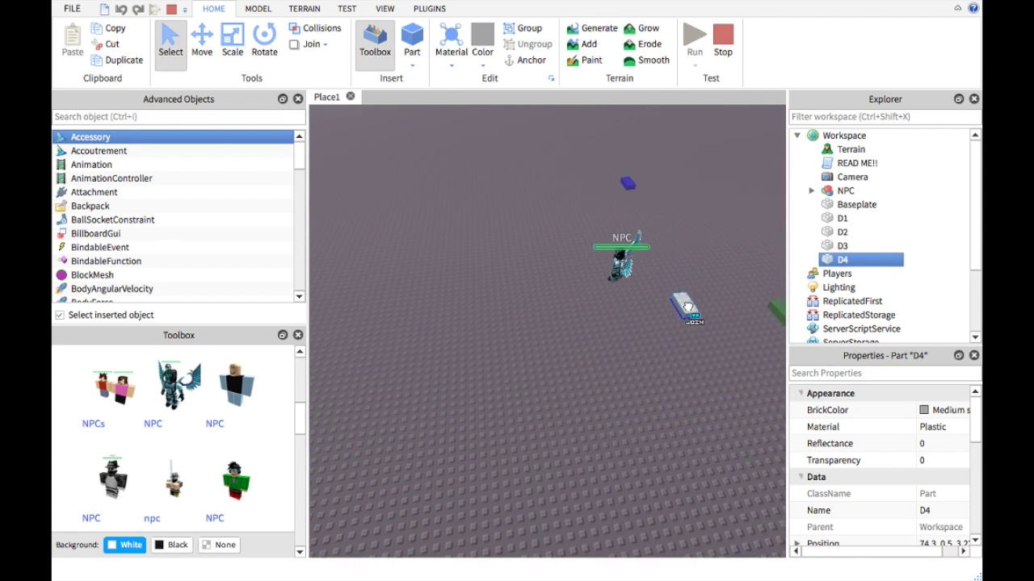
pyautogui.moveTo(618, 186); pyautogui.dragTo(743, 272)
pyautogui.moveTo(663, 239); pyautogui.dragTo(662, 239, button='right')
pyautogui.press('d')
pyautogui.moveTo(457, 170); pyautogui.dragTo(680, 300)
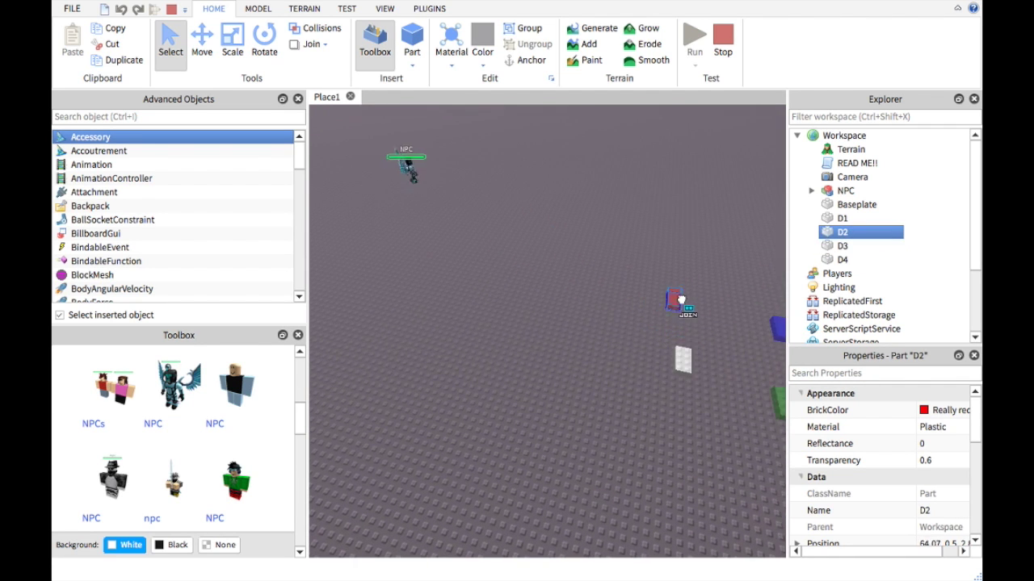
# Step: Turn off CanCollide for the white D4 part during the run and check how the NPC crosses it
pyautogui.moveTo(668, 303); pyautogui.dragTo(668, 304, button='right')
pyautogui.scroll(2, 669, 304)
pyautogui.scroll(-1, 669, 305)
pyautogui.scroll(3, 669, 303)
pyautogui.scroll(2, 669, 304)
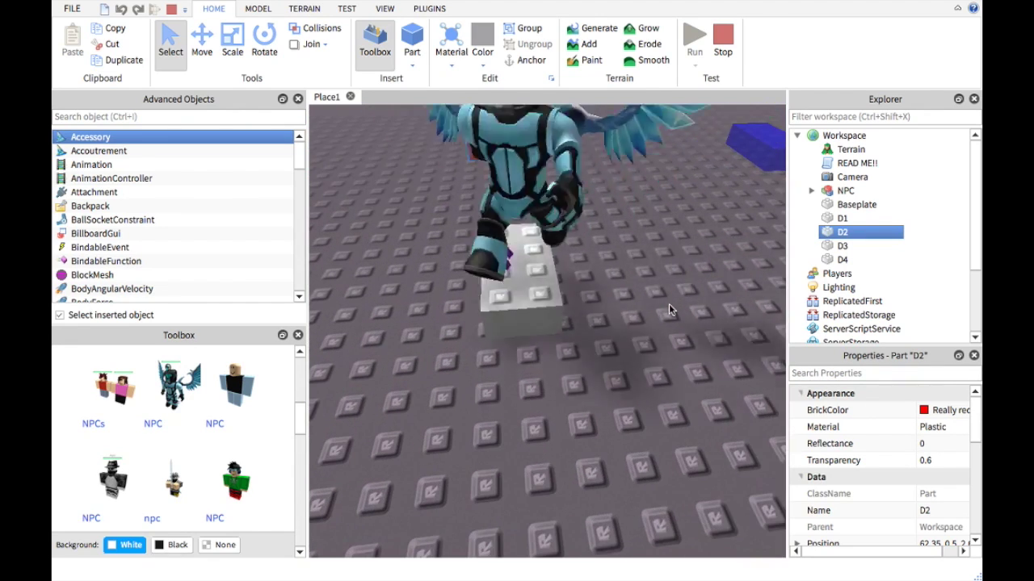
pyautogui.click(508, 308)
pyautogui.scroll(-5, 830, 476)
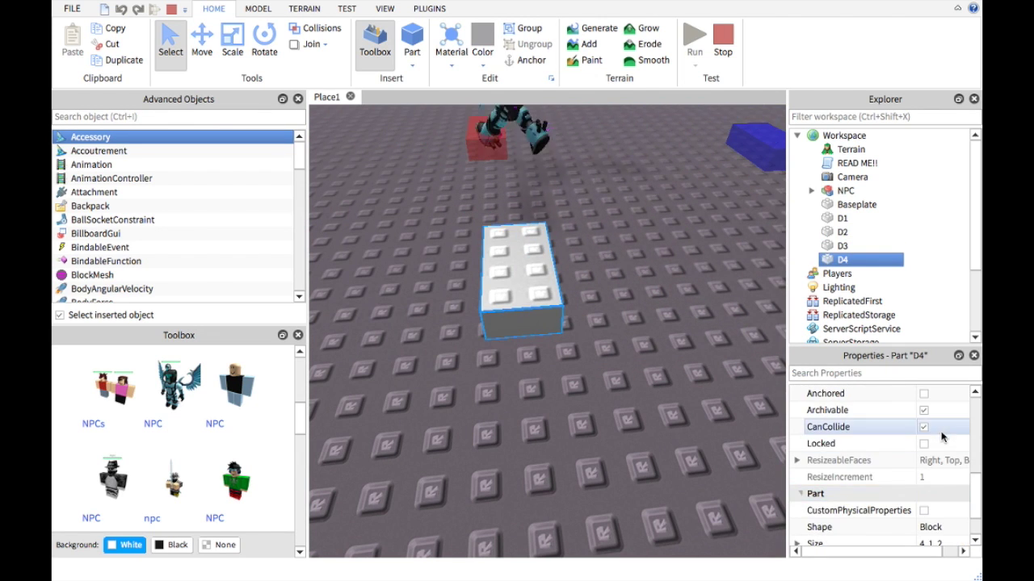
pyautogui.click(923, 427)
pyautogui.scroll(-2, 584, 410)
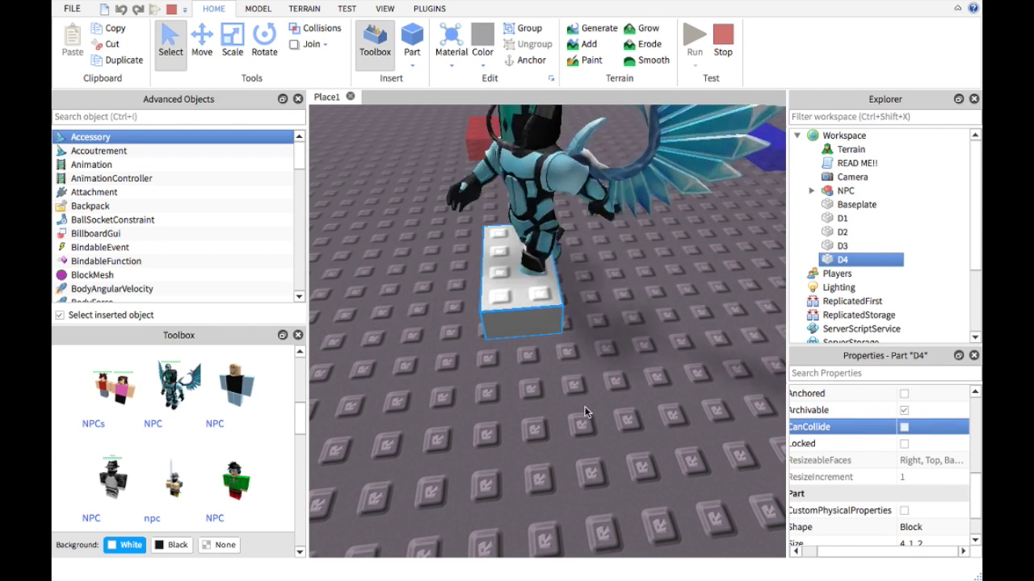
pyautogui.moveTo(585, 411); pyautogui.dragTo(586, 411, button='right')
pyautogui.moveTo(595, 299); pyautogui.dragTo(549, 381, button='right')
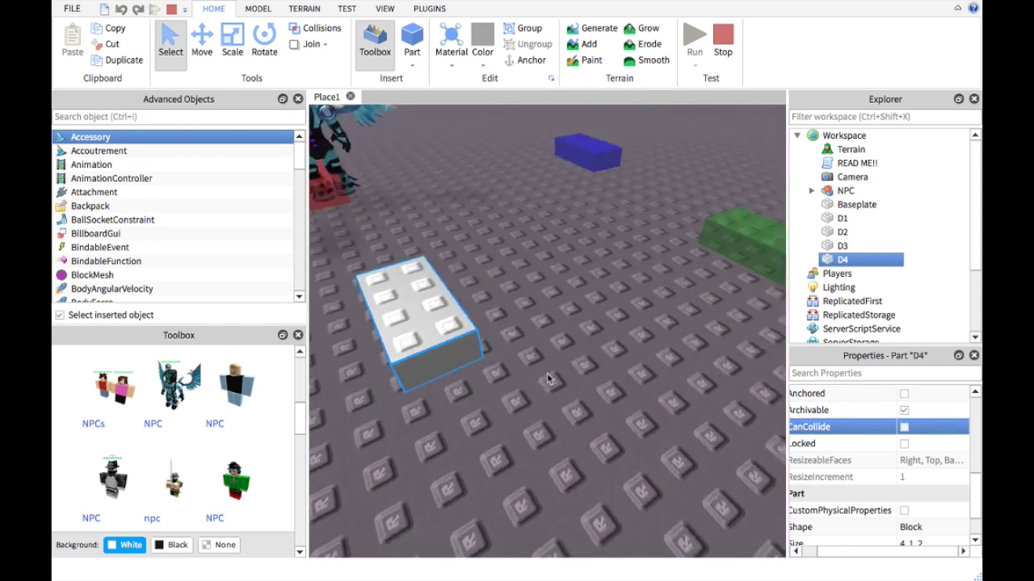
# Step: Set the blue D3 part's Transparency to 1
pyautogui.scroll(-5, 588, 307)
pyautogui.scroll(-1, 588, 306)
pyautogui.click(598, 239)
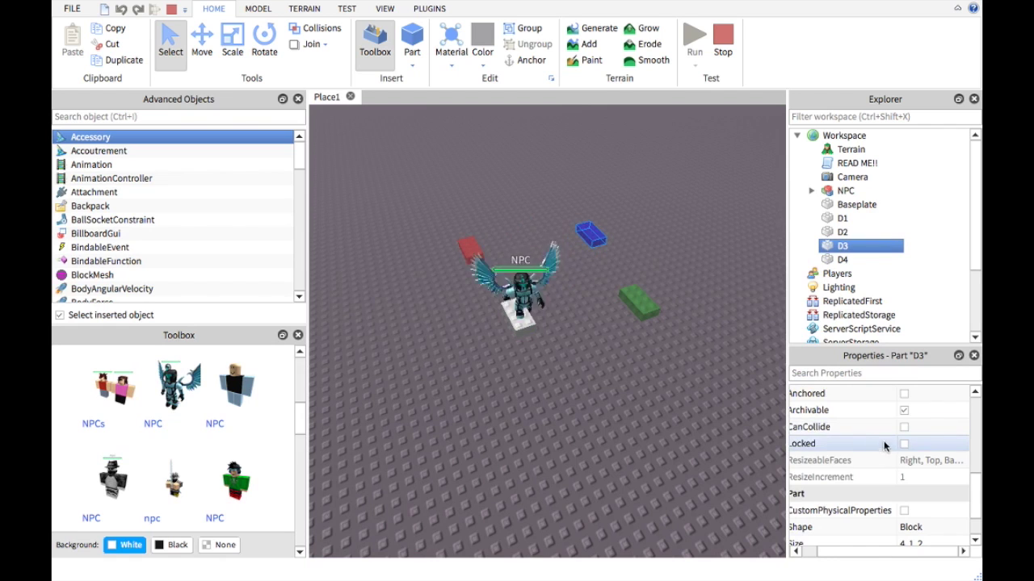
pyautogui.scroll(3, 930, 408)
pyautogui.scroll(2, 933, 404)
pyautogui.click(930, 460)
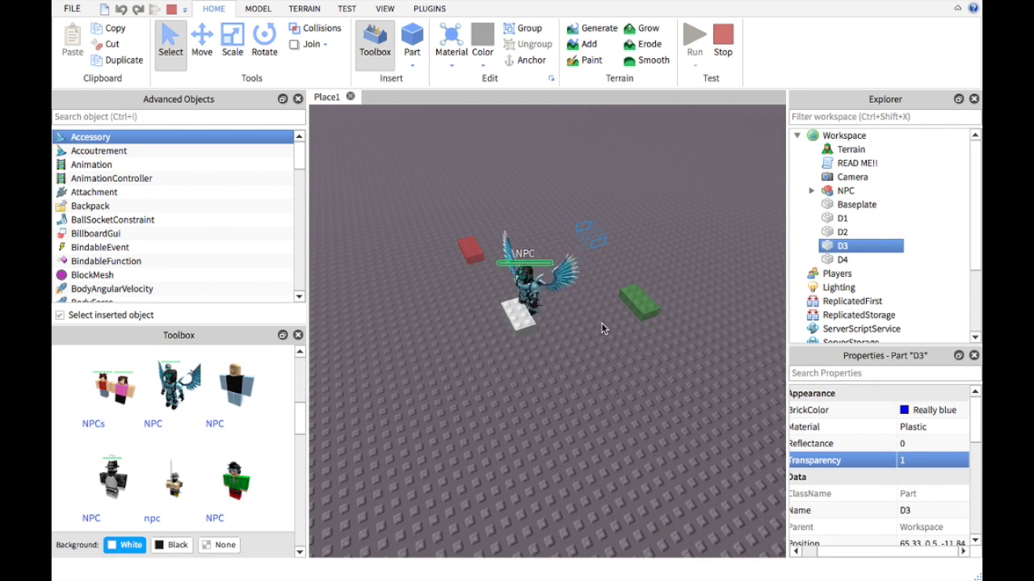
# Step: Move the invisible D3 part farther away from the other destinations and clear the selection
pyautogui.click(628, 338)
pyautogui.click(591, 234)
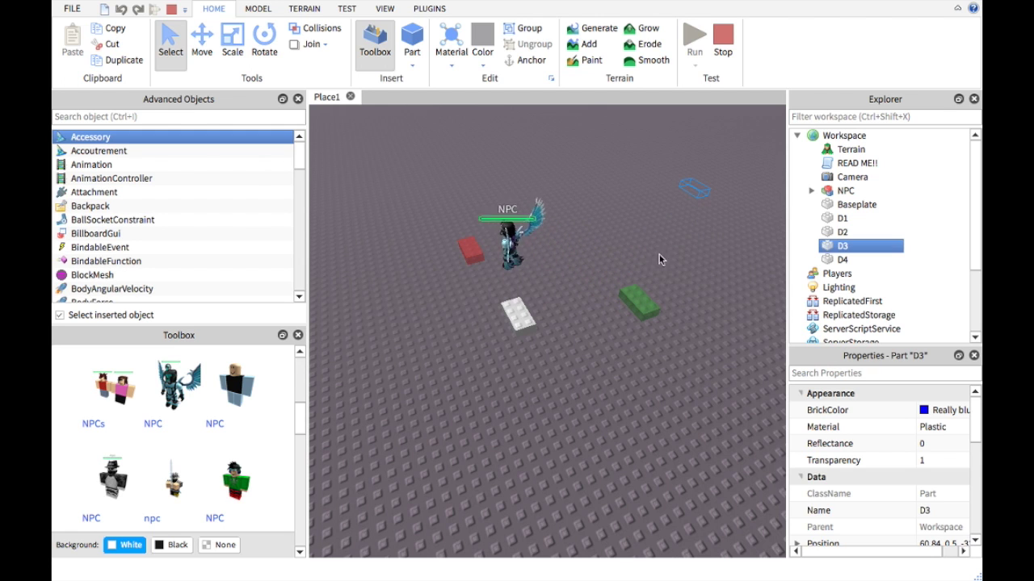
pyautogui.moveTo(652, 304); pyautogui.dragTo(525, 339, button='right')
pyautogui.click(680, 280)
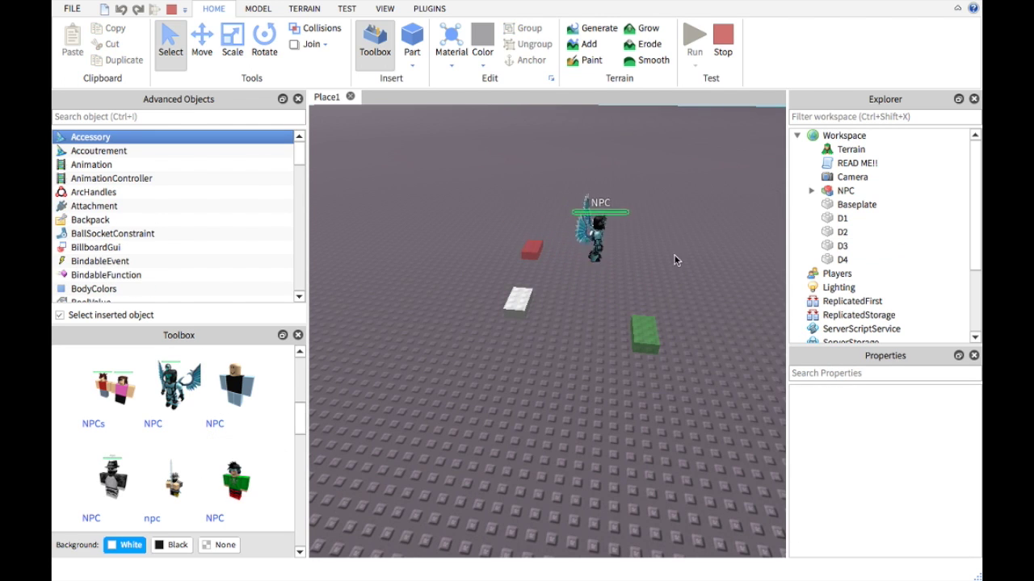
# Step: Examine the NPC model's contents and its Put in NPC script while the NPC walks, and stop the run
pyautogui.click(811, 192)
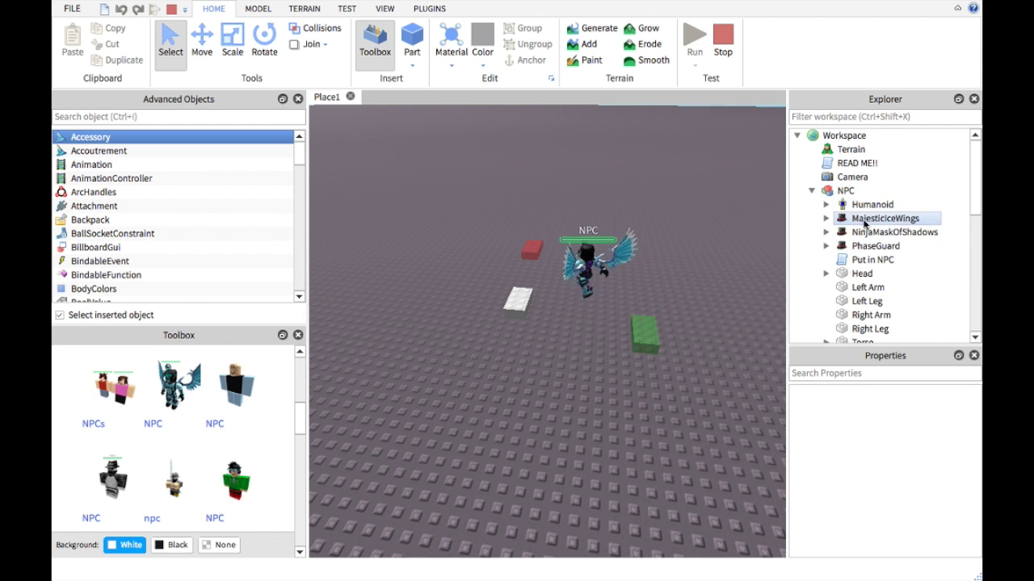
pyautogui.scroll(-1, 864, 224)
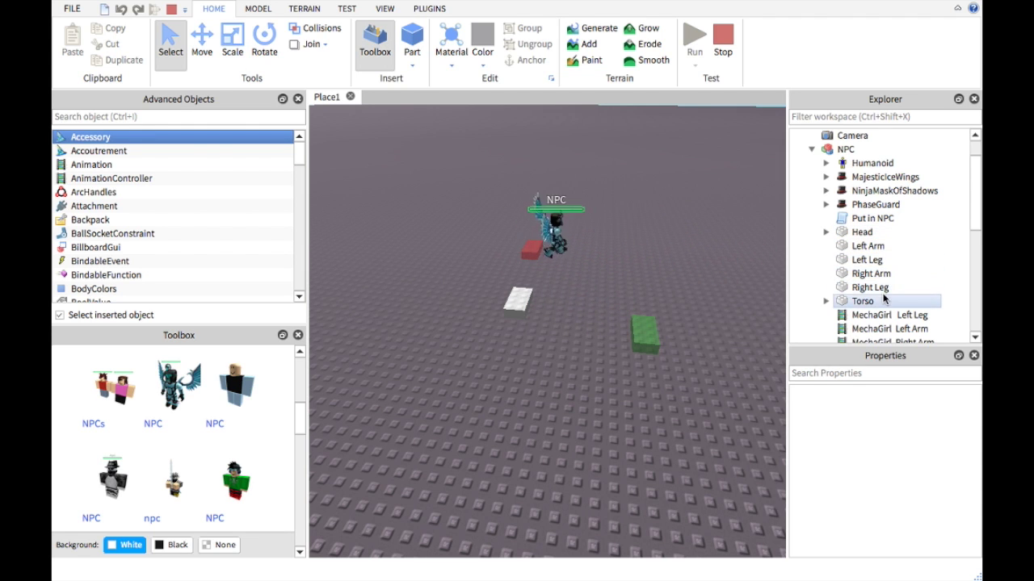
pyautogui.scroll(-3, 884, 300)
pyautogui.scroll(4, 883, 261)
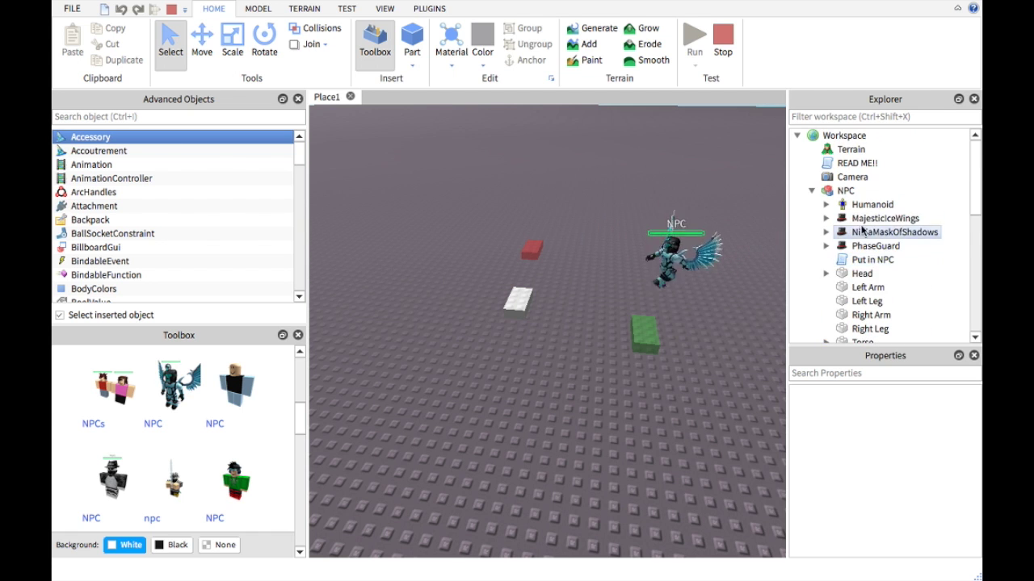
pyautogui.scroll(4, 665, 321)
pyautogui.moveTo(662, 319); pyautogui.dragTo(686, 355, button='right')
pyautogui.scroll(-4, 666, 322)
pyautogui.scroll(3, 666, 322)
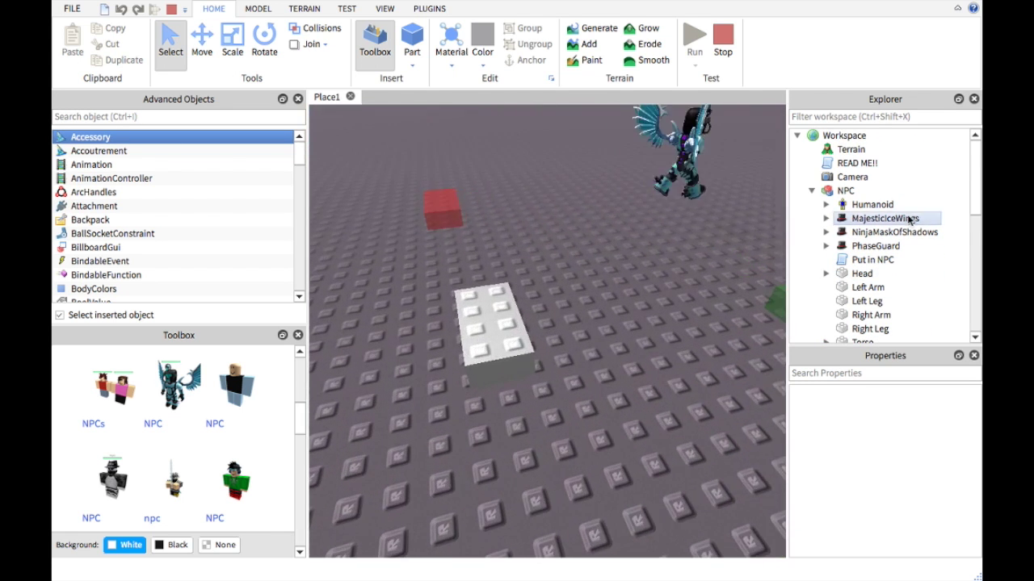
pyautogui.click(880, 260)
pyautogui.moveTo(612, 268)
pyautogui.mouseDown(button='right')
pyautogui.moveTo(637, 242)
pyautogui.moveTo(616, 270)
pyautogui.mouseUp(button='right')
pyautogui.scroll(-4, 616, 270)
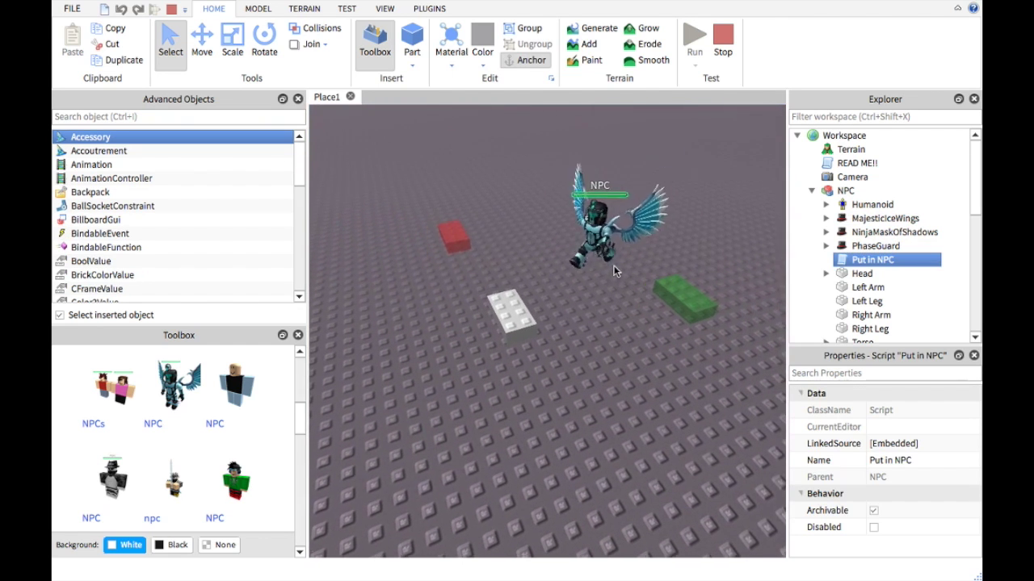
pyautogui.click(723, 44)
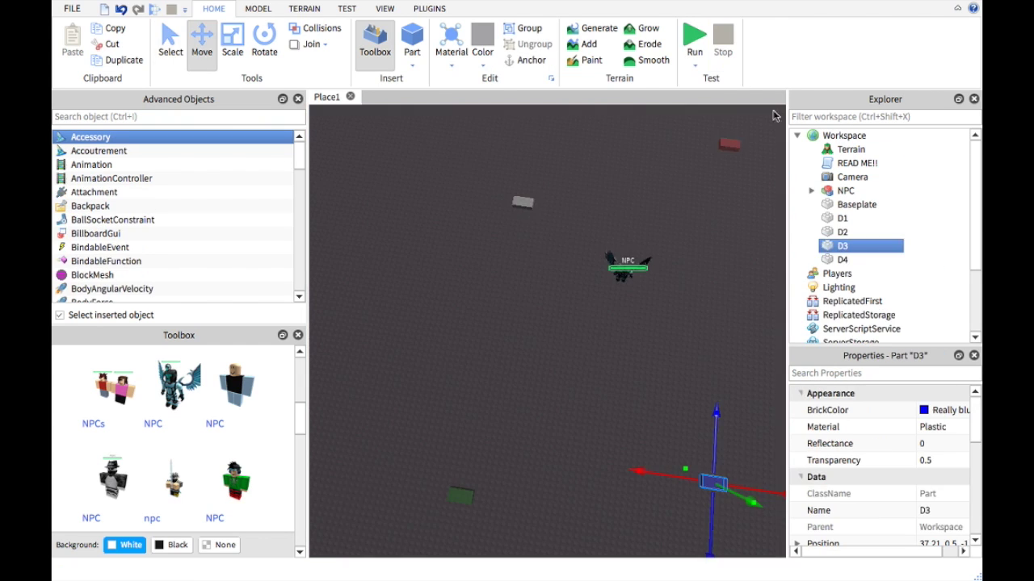
# Step: Delete the Put in NPC script from the NPC model
pyautogui.moveTo(696, 272); pyautogui.dragTo(696, 272, button='right')
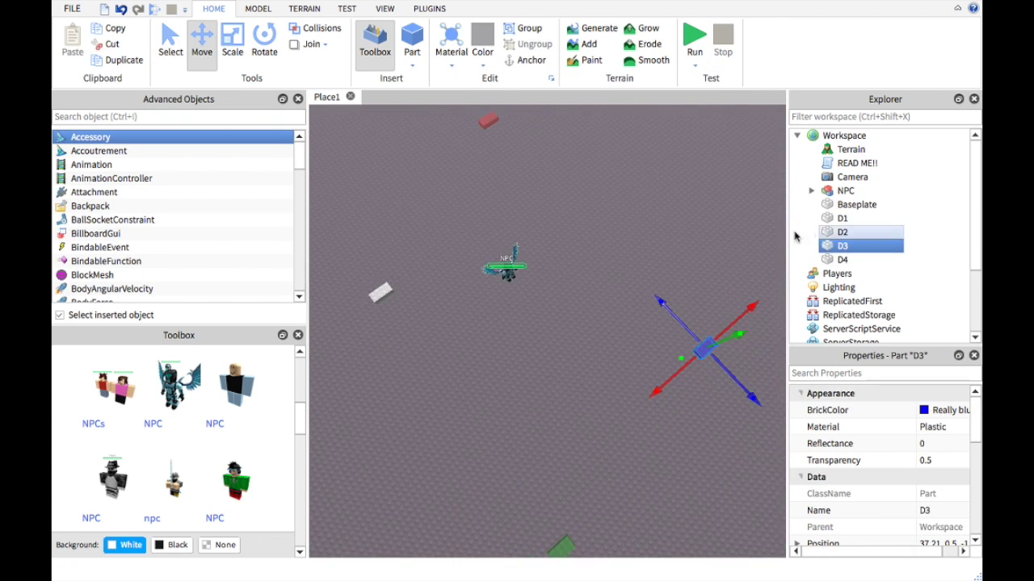
pyautogui.click(812, 190)
pyautogui.click(869, 260)
pyautogui.press('Delete')
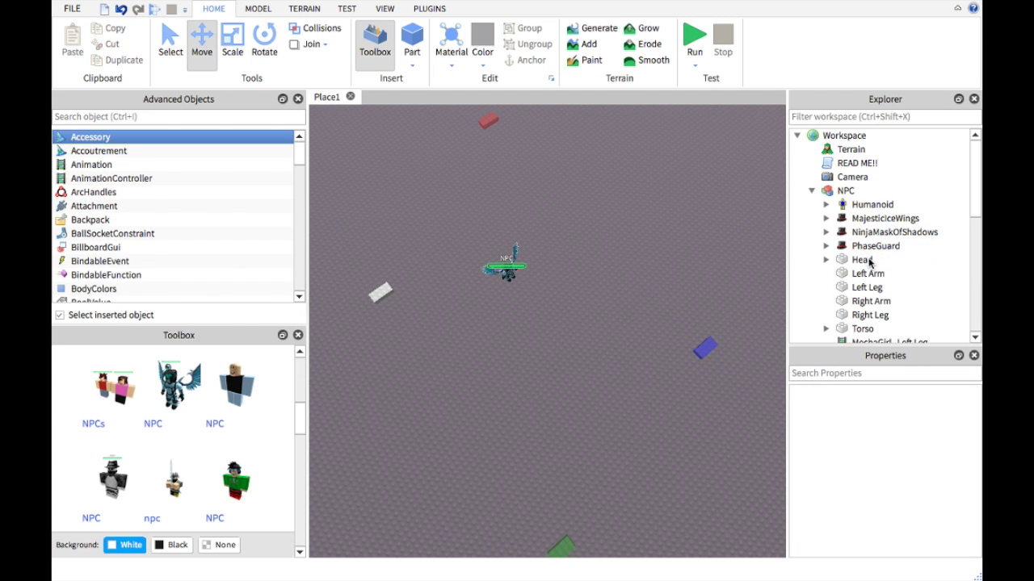
# Step: Test-run the place without the Put in NPC script and again with it restored to compare the NPC's movement, stopping each run
pyautogui.click(701, 37)
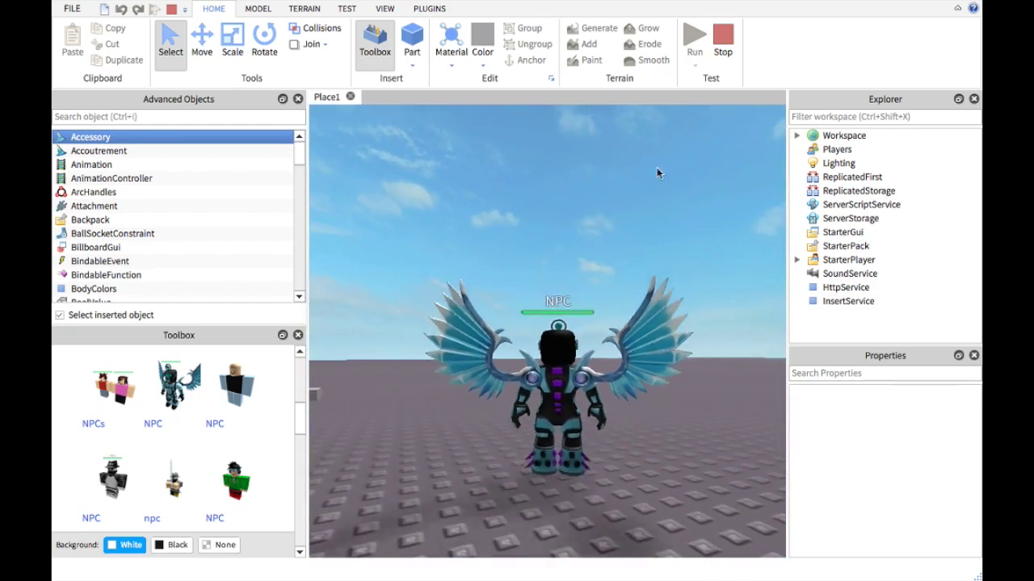
pyautogui.click(721, 39)
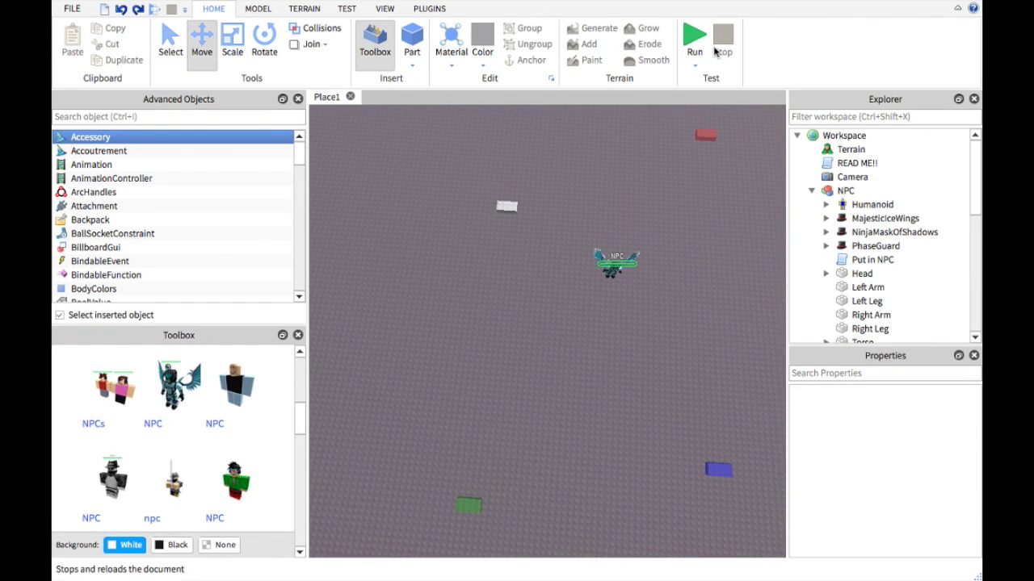
pyautogui.click(704, 44)
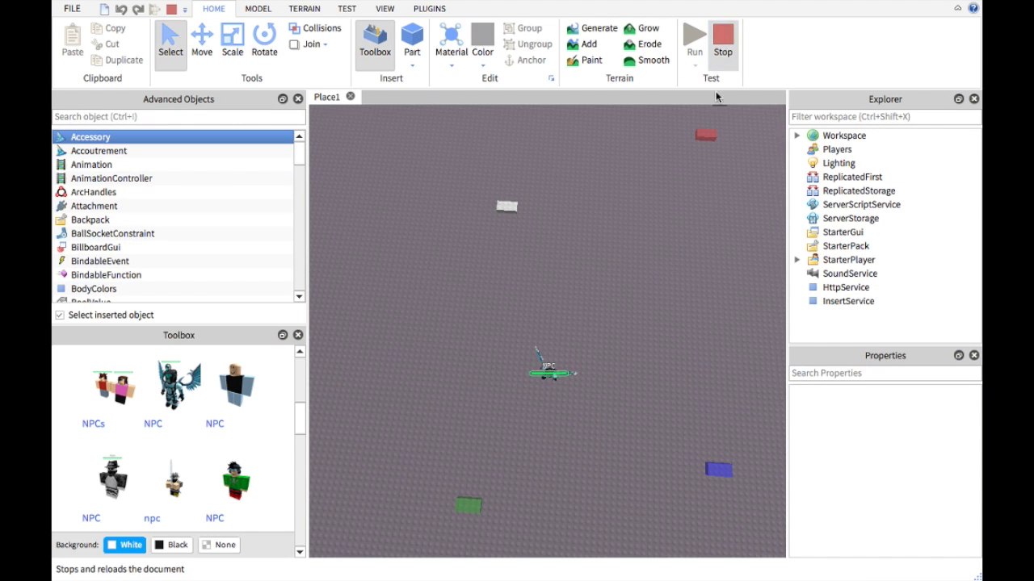
pyautogui.click(721, 39)
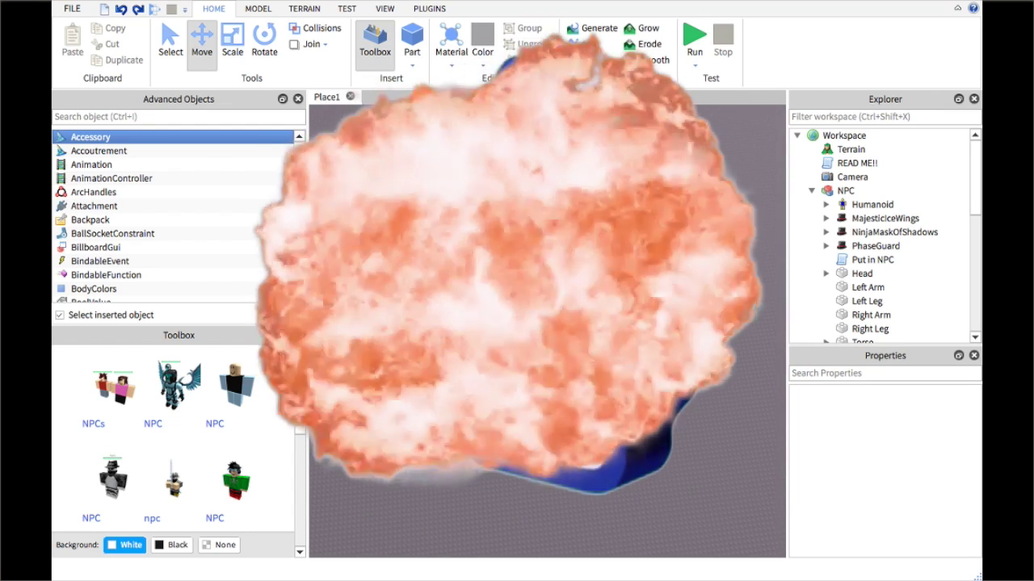
pyautogui.moveTo(641, 360); pyautogui.dragTo(644, 363, button='right')
pyautogui.press('w')
pyautogui.press('w')
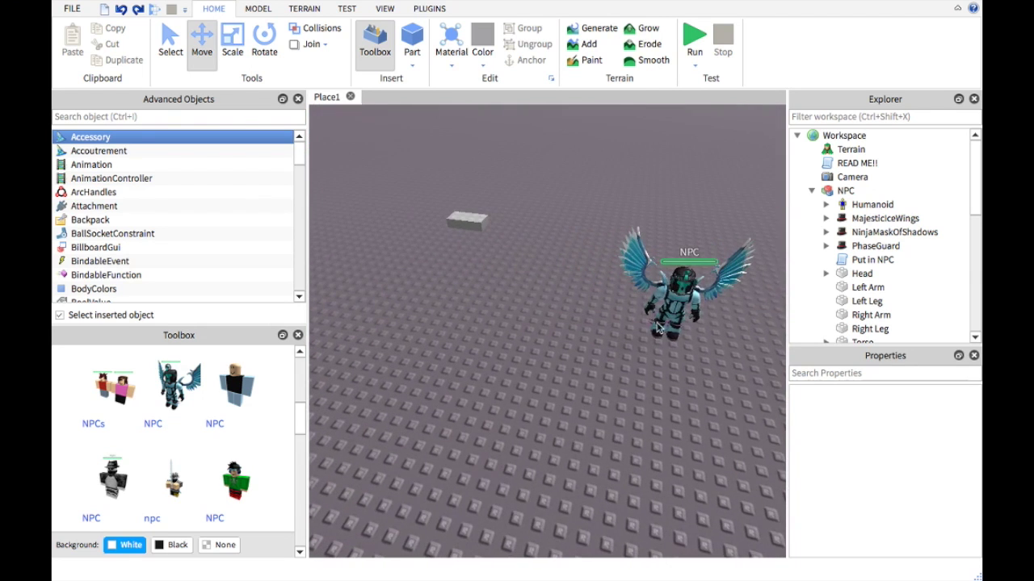
pyautogui.moveTo(568, 356); pyautogui.dragTo(569, 357, button='right')
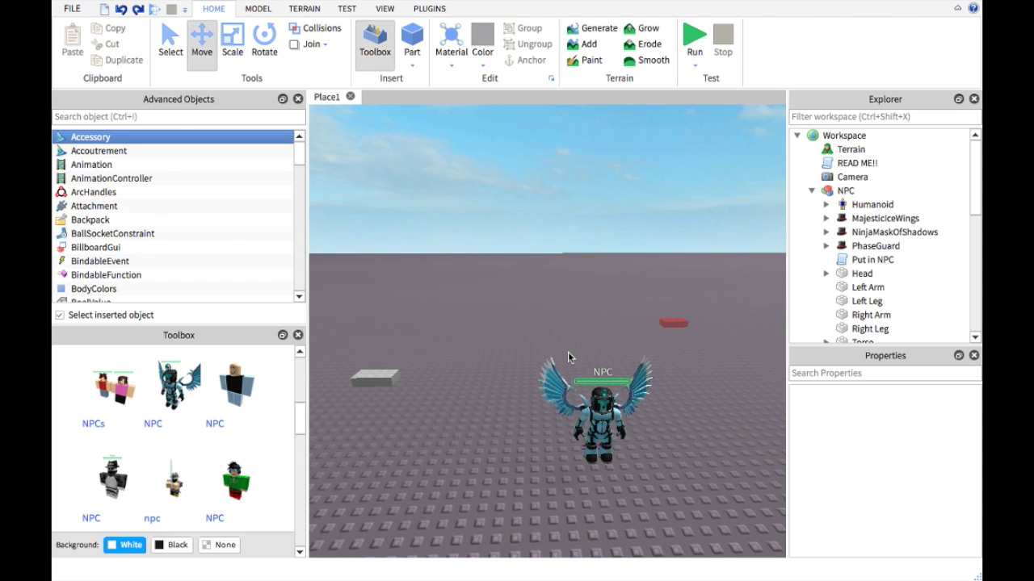
pyautogui.moveTo(568, 352); pyautogui.dragTo(567, 352, button='right')
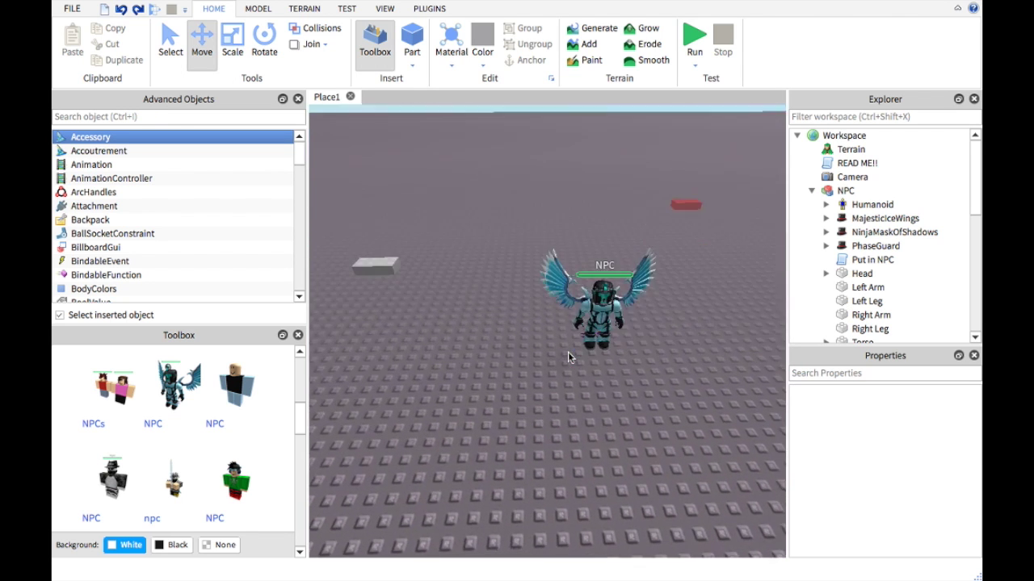
pyautogui.scroll(10, 568, 351)
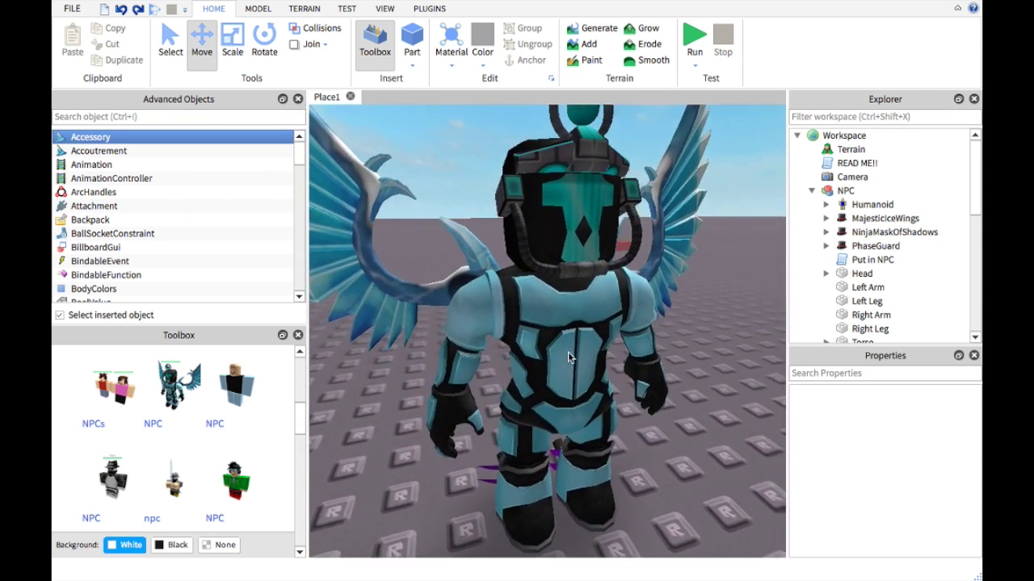
pyautogui.moveTo(567, 352); pyautogui.dragTo(567, 355, button='right')
pyautogui.press('s')
pyautogui.scroll(6, 568, 353)
pyautogui.press('d')
pyautogui.press('s')
pyautogui.scroll(5, 568, 354)
pyautogui.scroll(-5, 567, 355)
pyautogui.press('w')
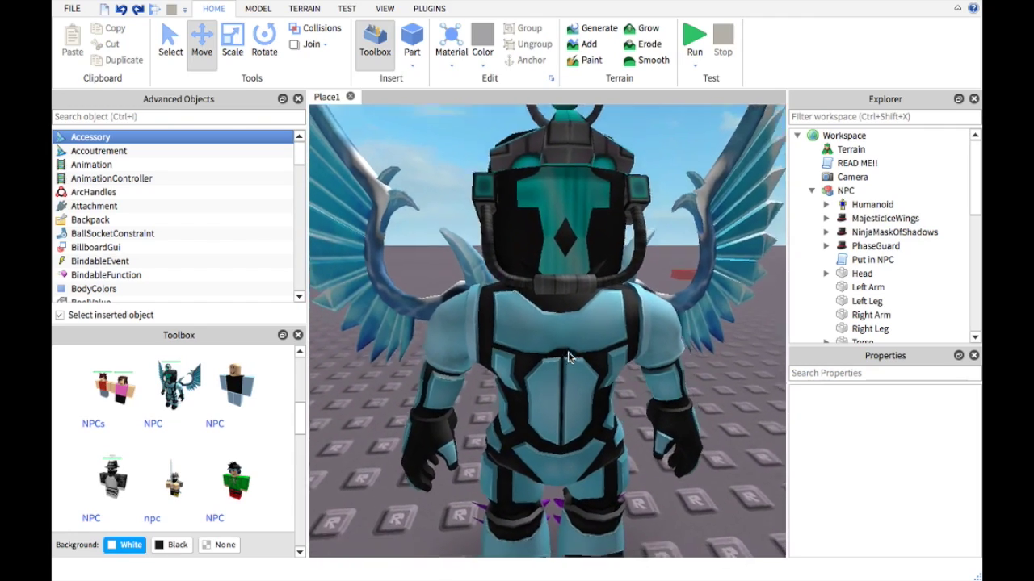
pyautogui.scroll(-5, 567, 358)
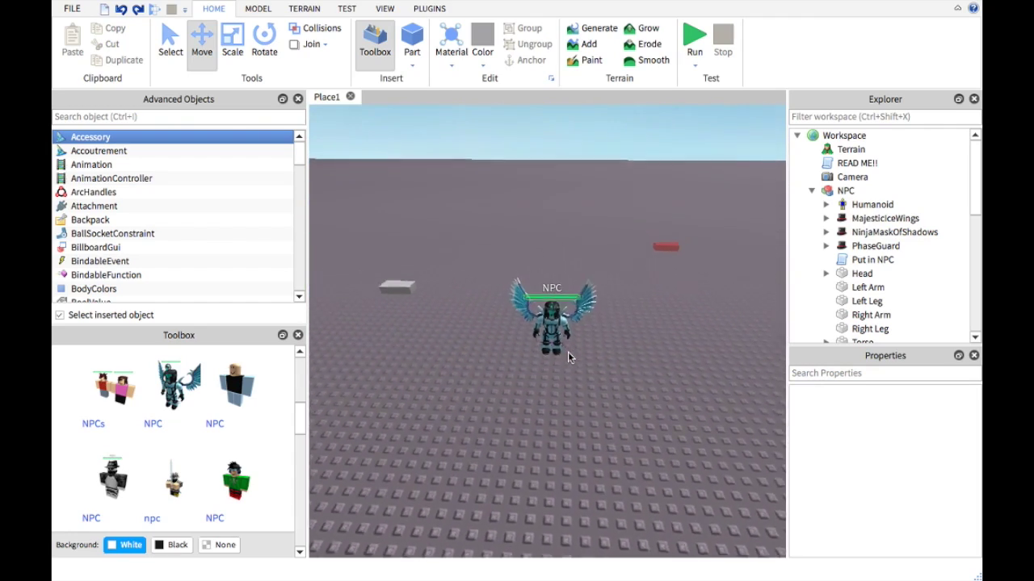
pyautogui.scroll(3, 568, 357)
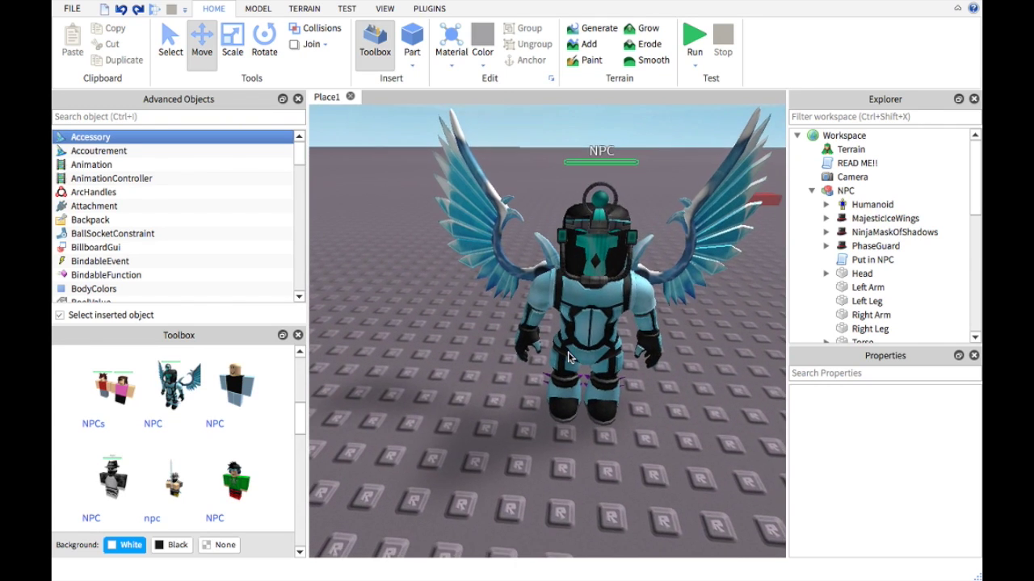
pyautogui.scroll(-4, 568, 357)
pyautogui.scroll(5, 567, 358)
pyautogui.scroll(-2, 567, 358)
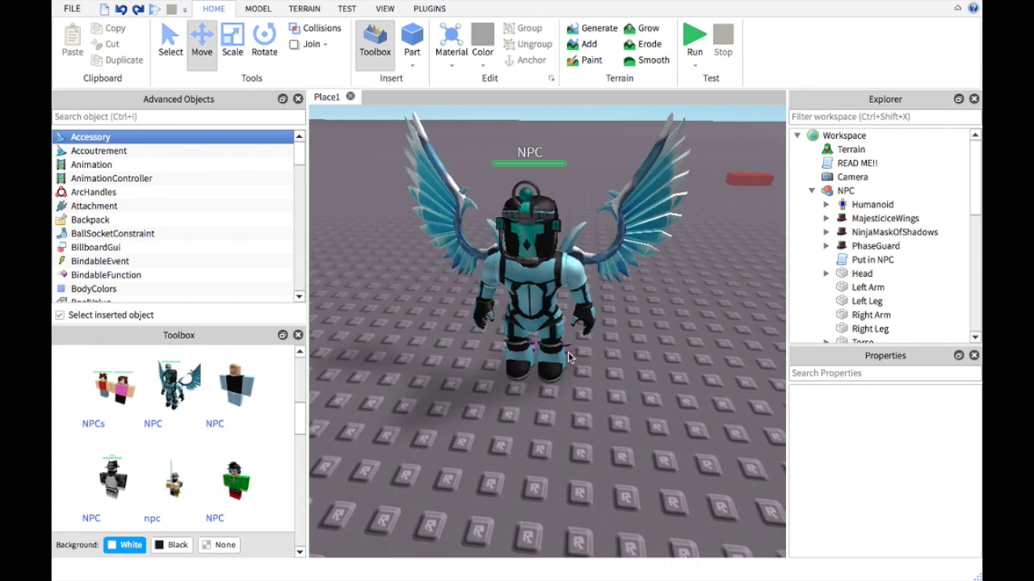
pyautogui.press('a')
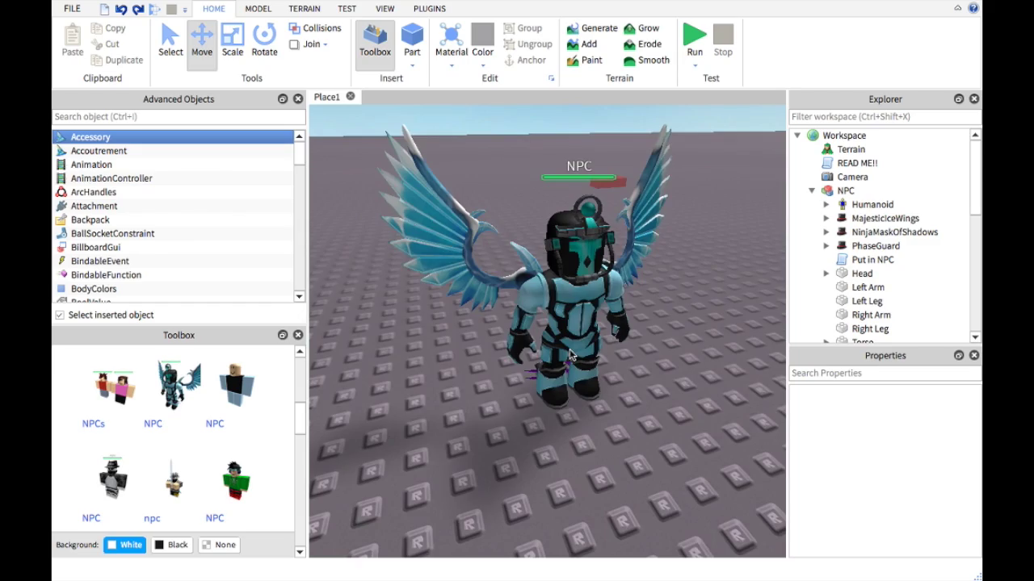
pyautogui.scroll(-3, 569, 350)
pyautogui.scroll(6, 569, 350)
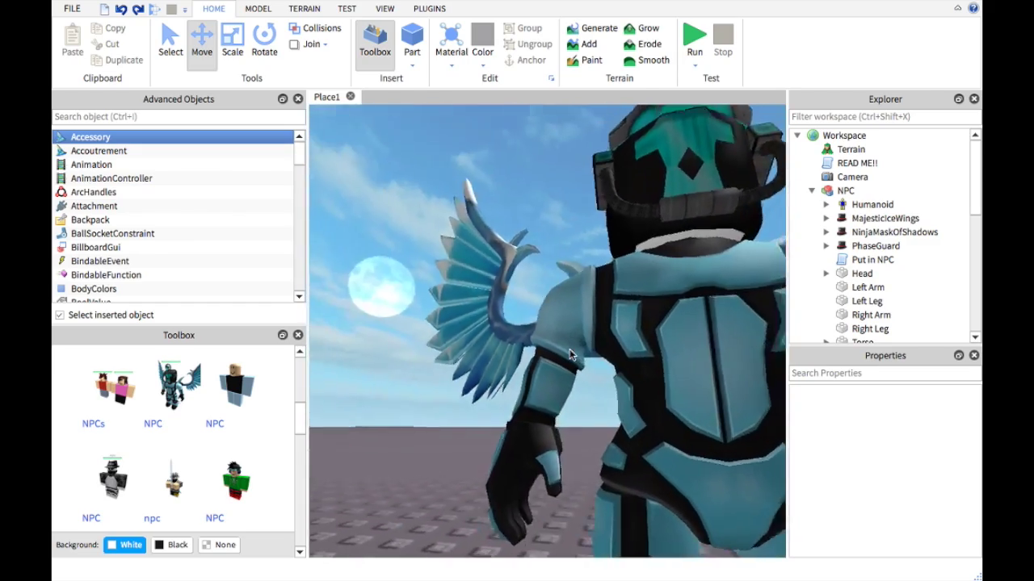